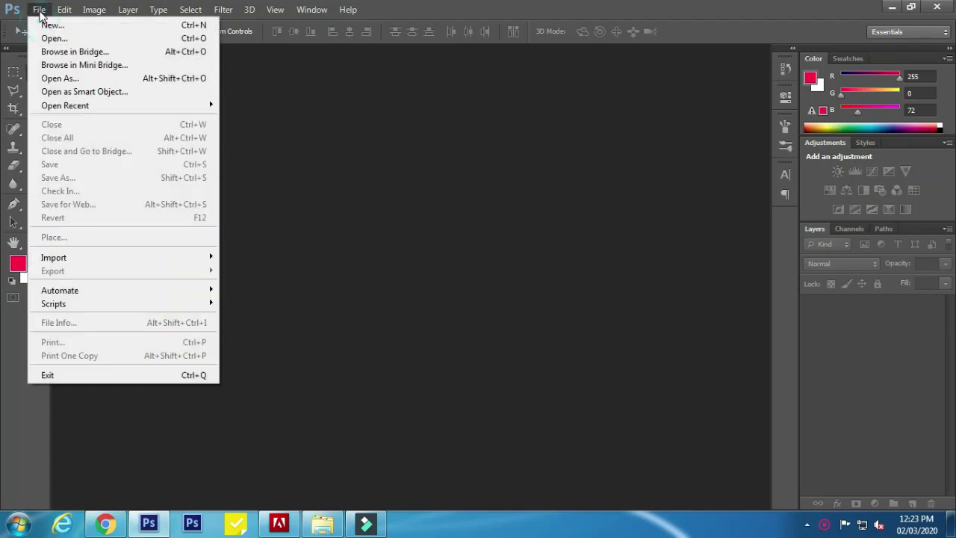
# Create a new 1200 × 800 px document at 300 ppi with a white background.
pyautogui.click(50, 26)
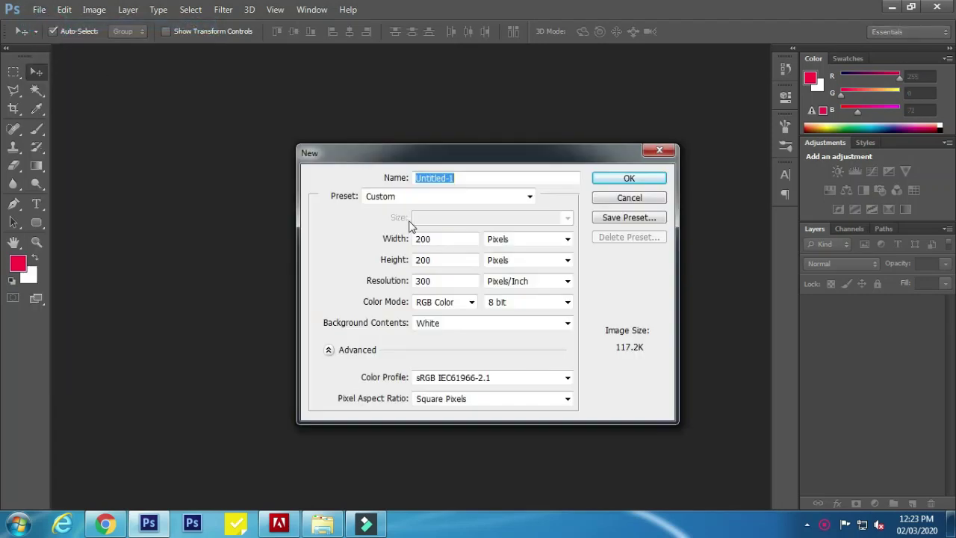
pyautogui.doubleClick(429, 238)
pyautogui.write('12')
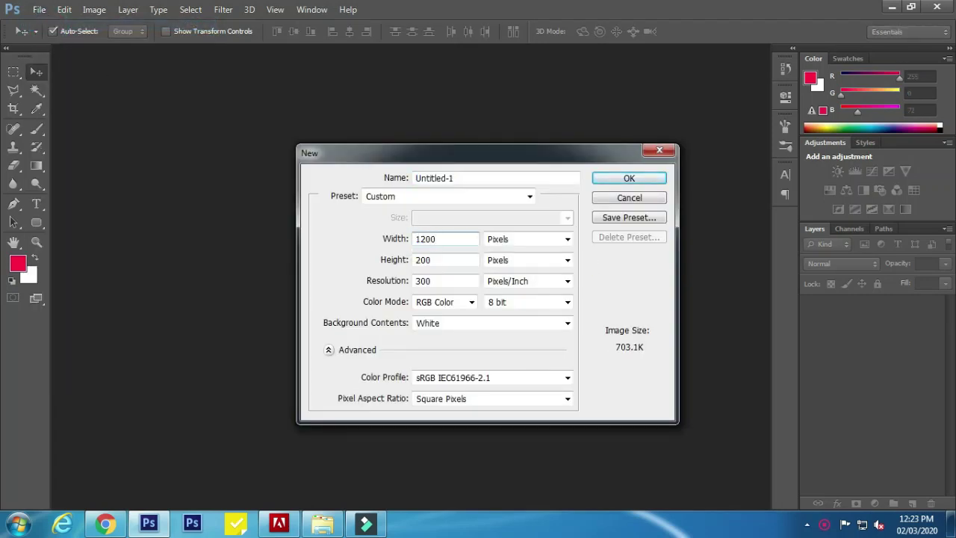
pyautogui.doubleClick(442, 259)
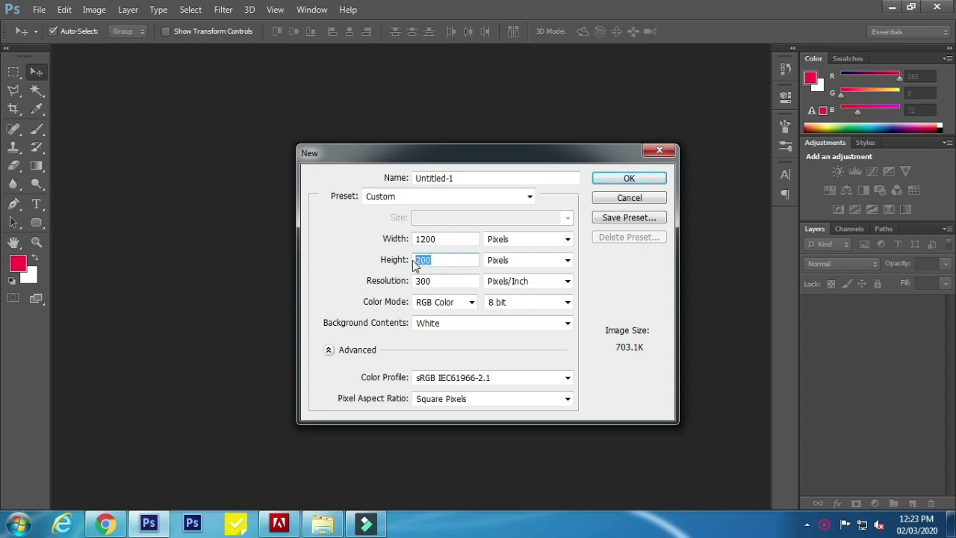
pyautogui.write('800')
pyautogui.doubleClick(458, 280)
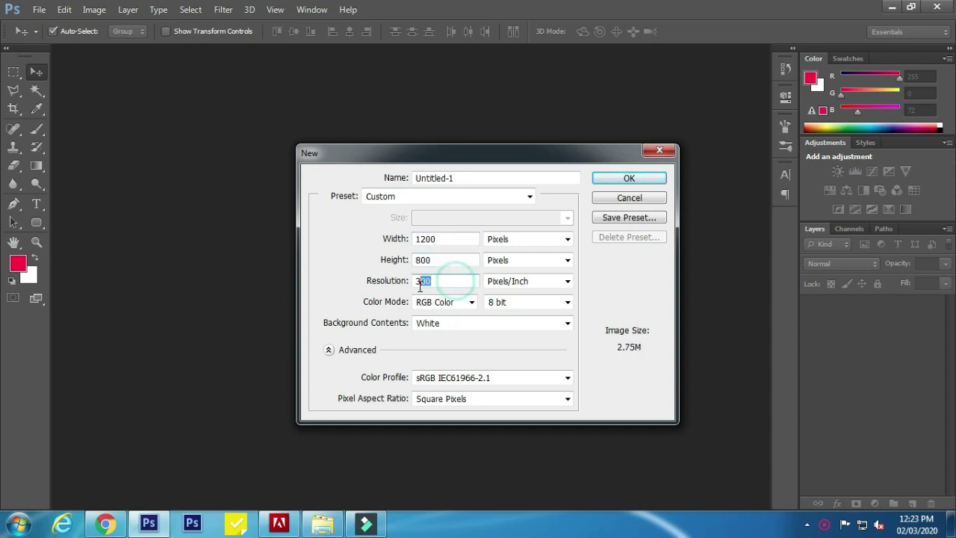
pyautogui.click(451, 280)
pyautogui.click(629, 179)
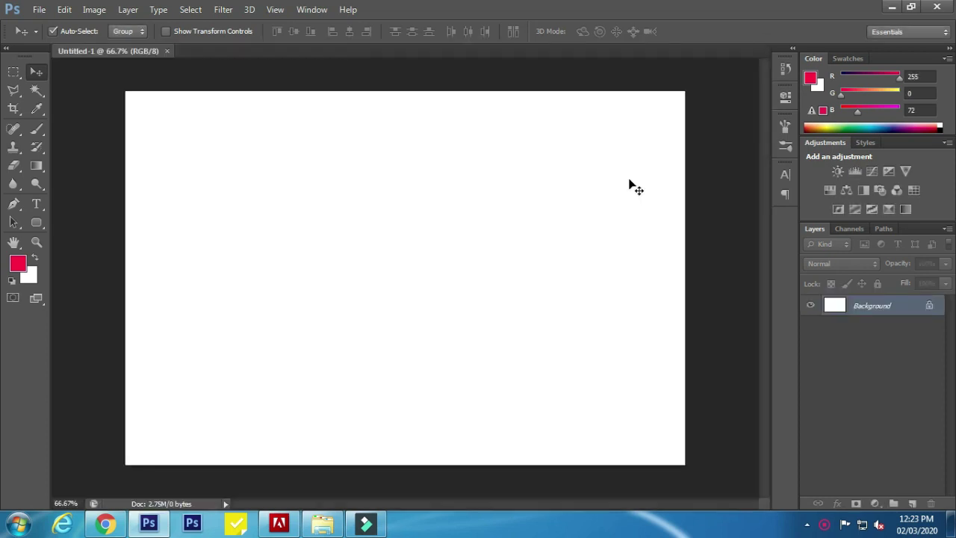
# Unlock the background into Layer 0 and set the Type tool font to AnyMale.
pyautogui.doubleClick(902, 310)
pyautogui.click(595, 166)
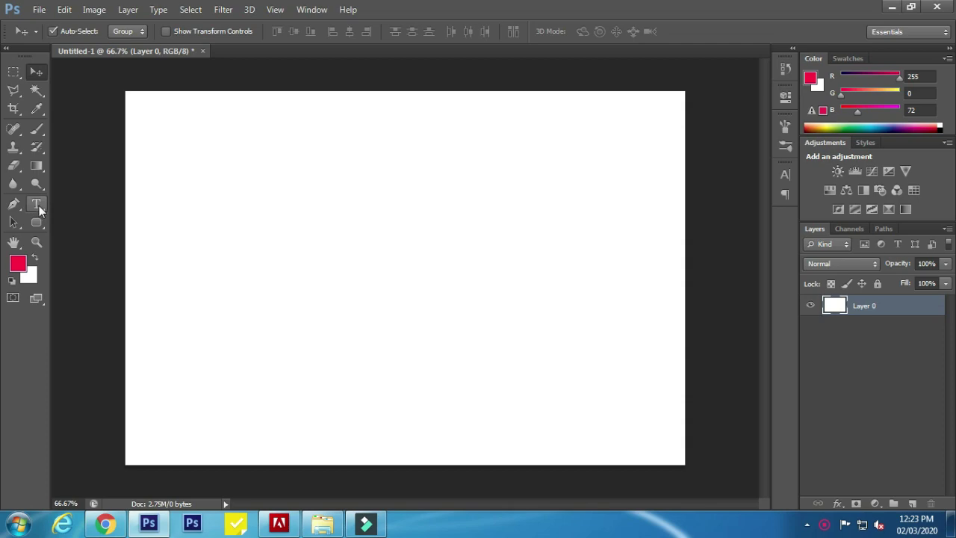
pyautogui.click(37, 205)
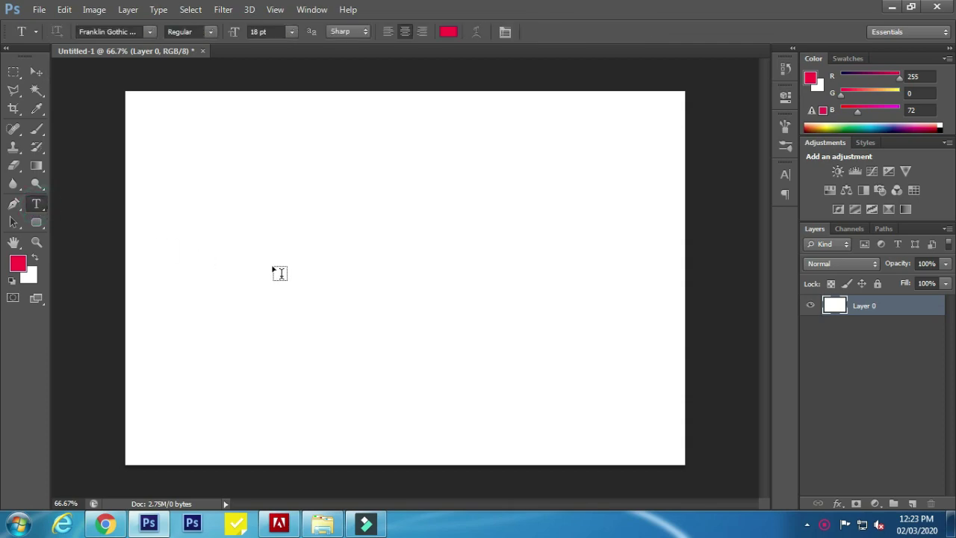
pyautogui.click(148, 32)
pyautogui.moveTo(304, 203); pyautogui.dragTo(305, 91)
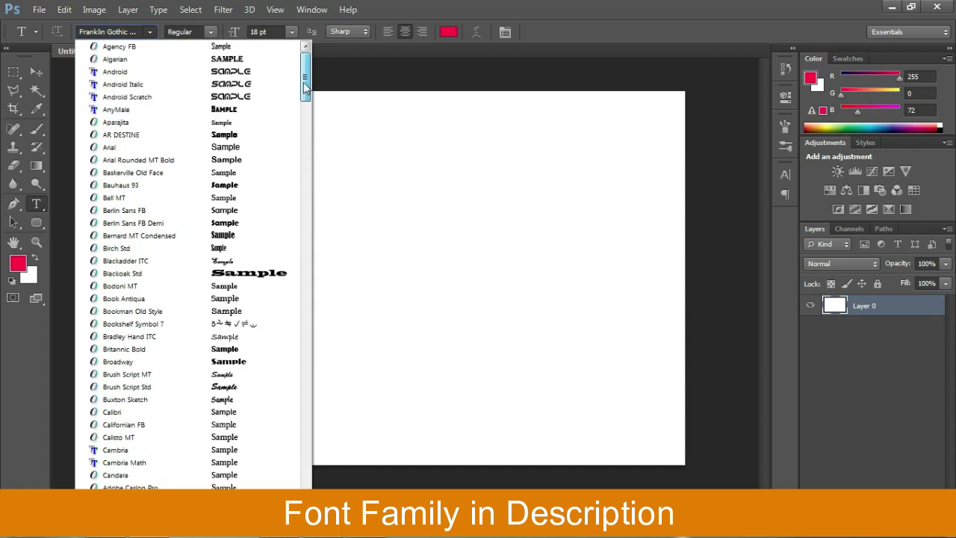
pyautogui.click(250, 111)
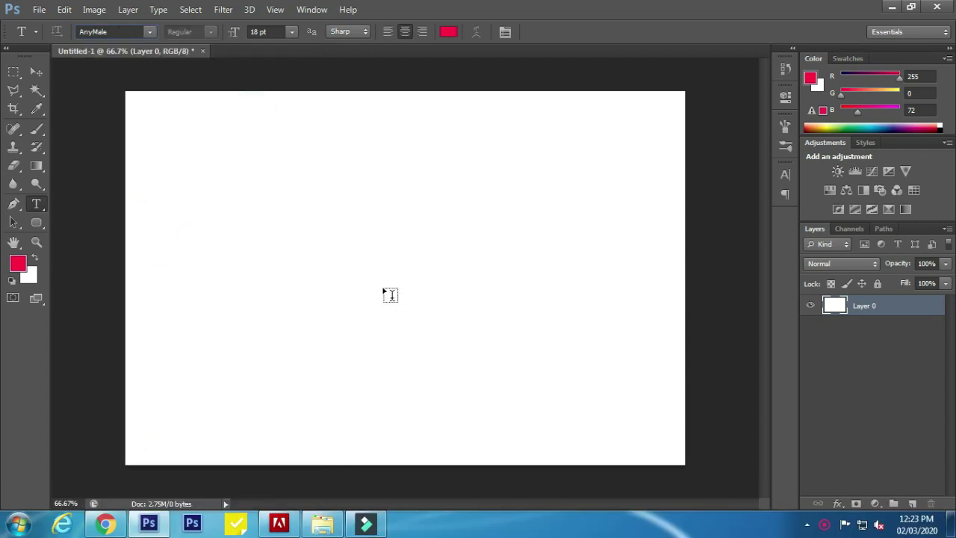
# Type the red word TEXT at 72 pt and move it to the canvas centre.
pyautogui.click(364, 275)
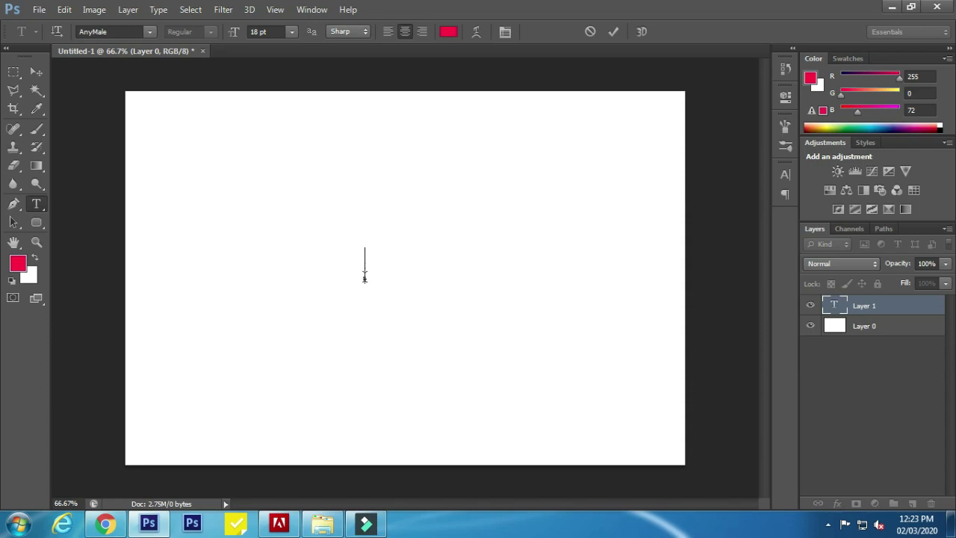
pyautogui.write('TEXT')
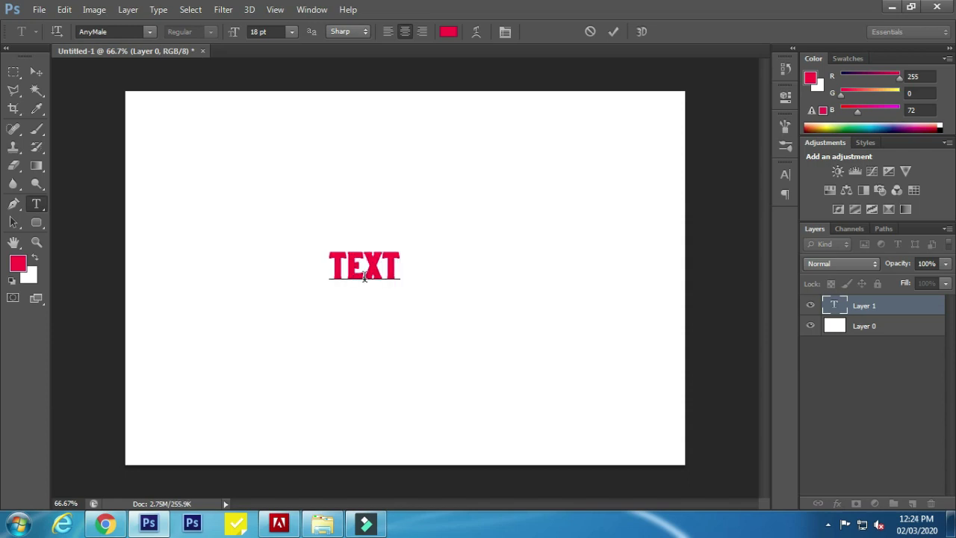
pyautogui.doubleClick(374, 272)
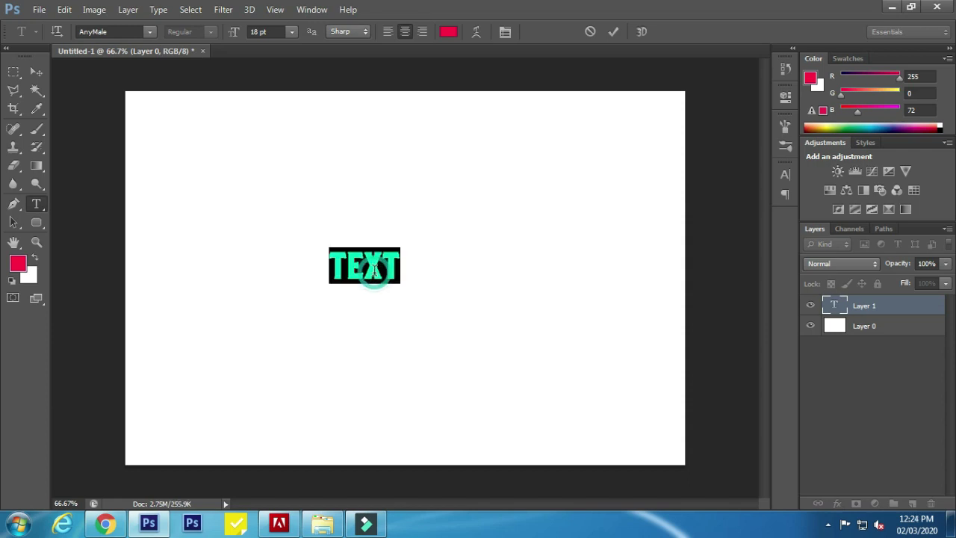
pyautogui.click(292, 32)
pyautogui.click(290, 267)
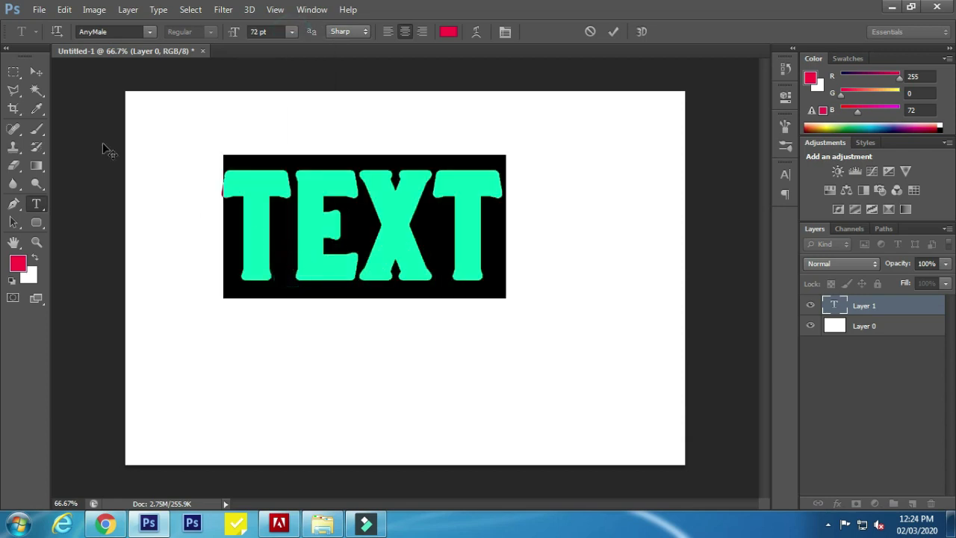
pyautogui.click(36, 71)
pyautogui.moveTo(331, 241); pyautogui.dragTo(368, 286)
# Rasterize the TEXT type layer into pixels.
pyautogui.press('b')
pyautogui.rightClick(877, 306)
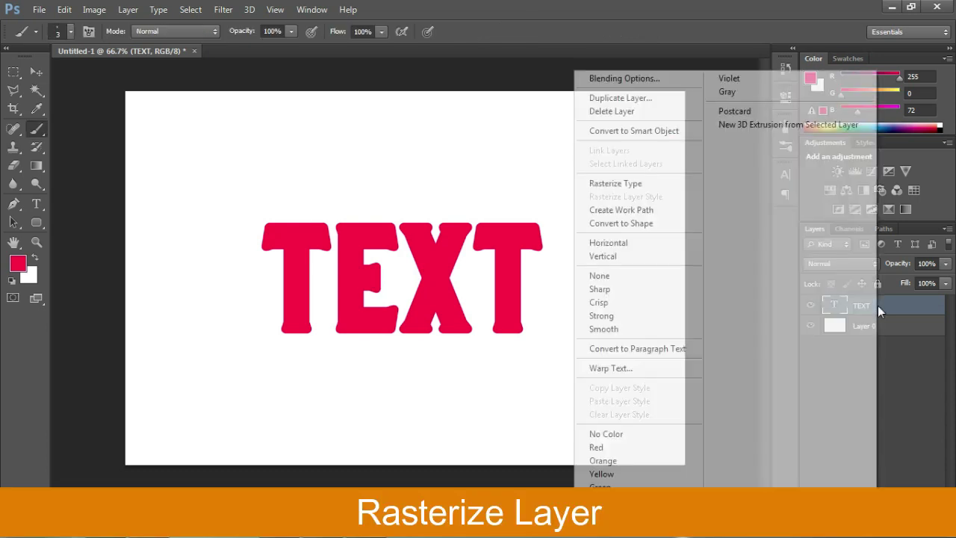
pyautogui.click(648, 186)
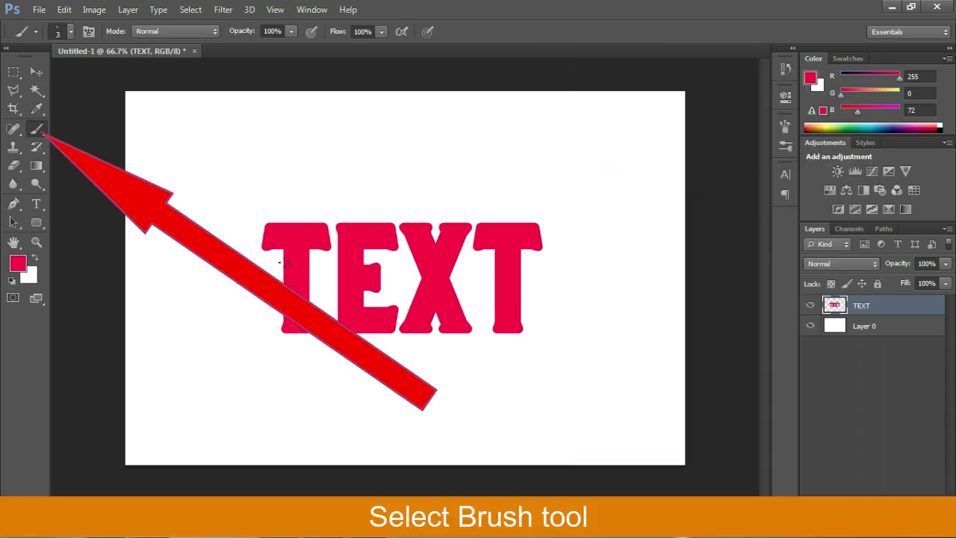
# Shrink the soft brush to just a few pixels for painting drips.
pyautogui.click(70, 31)
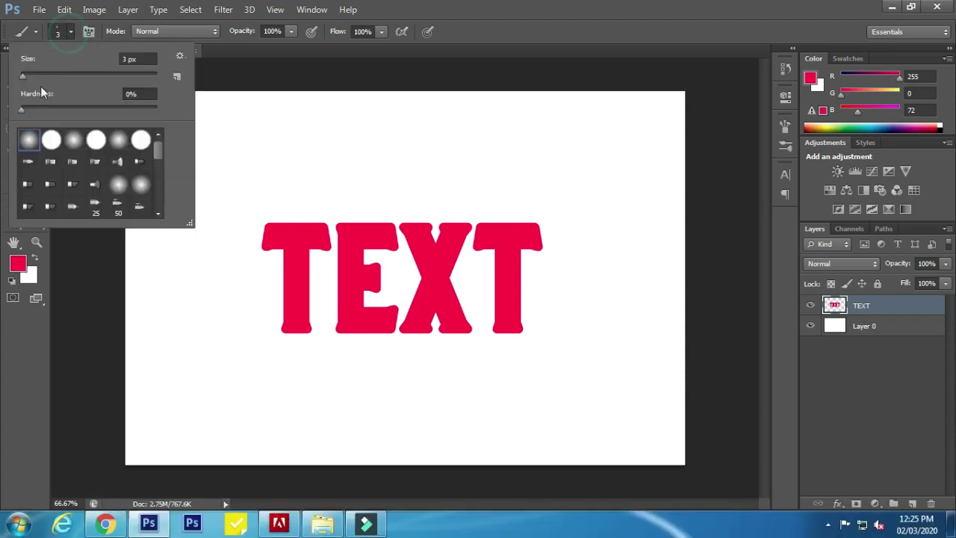
pyautogui.click(25, 75)
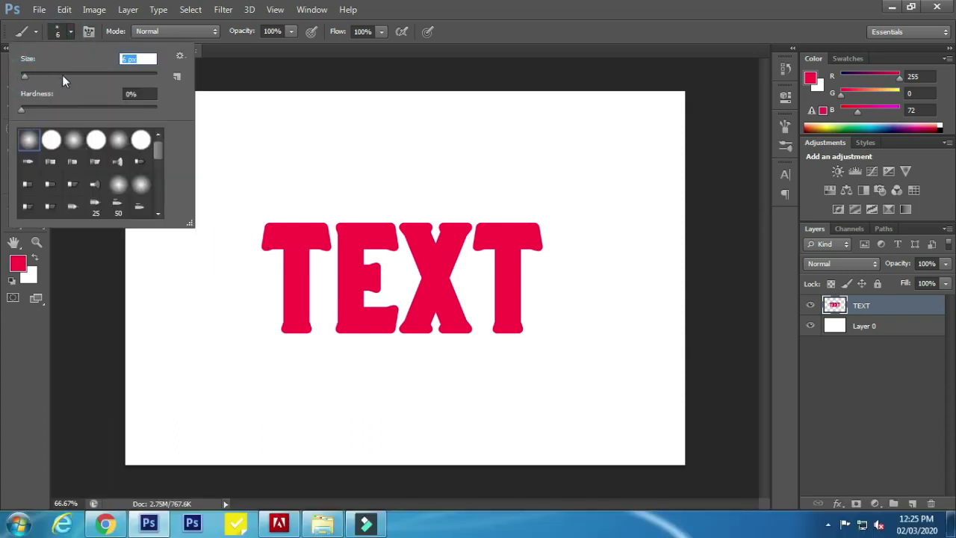
pyautogui.click(130, 59)
pyautogui.write('5')
pyautogui.click(284, 288)
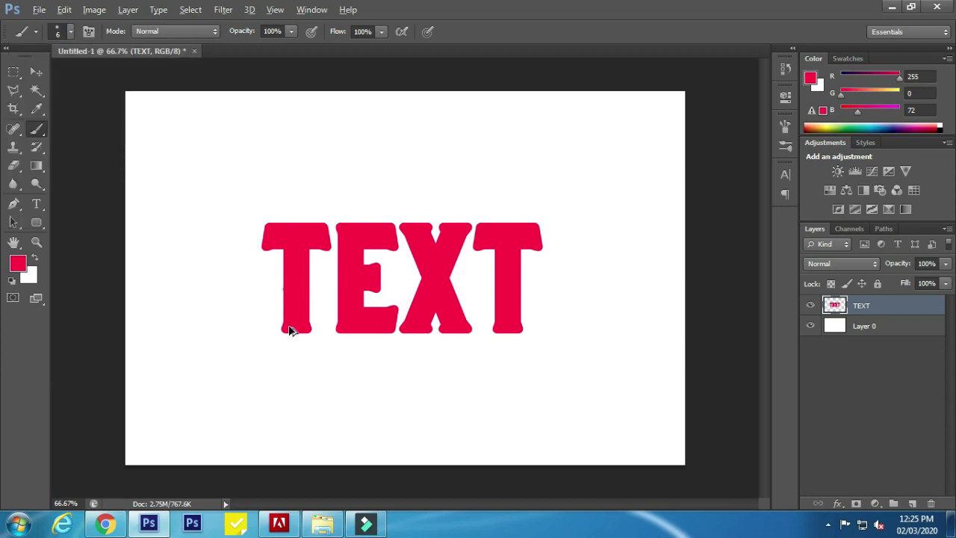
# Paint straight red drips below the T, E and X, plus small drops under the X.
pyautogui.moveTo(291, 334); pyautogui.dragTo(289, 362)
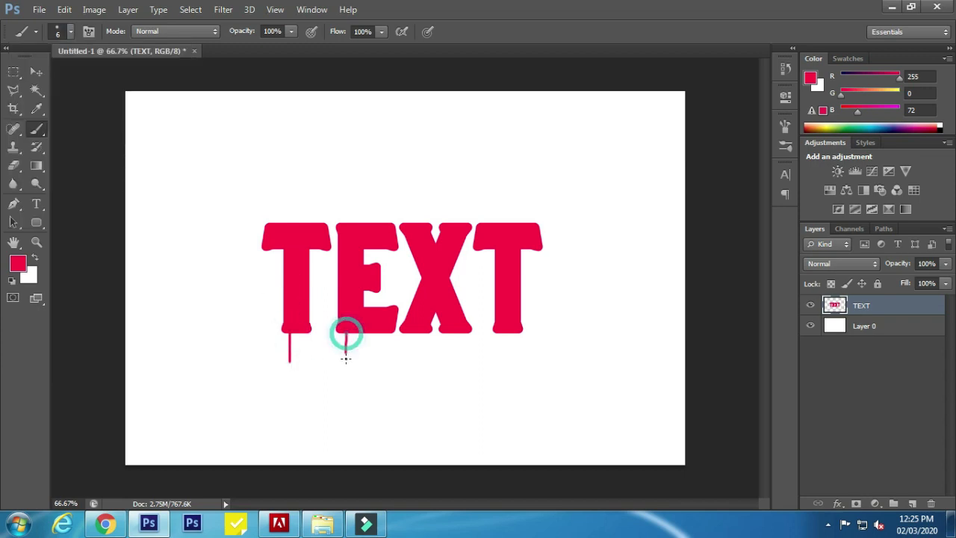
pyautogui.moveTo(354, 334); pyautogui.dragTo(355, 369)
pyautogui.hotkey('ctrl', 'z')
pyautogui.moveTo(350, 334); pyautogui.dragTo(350, 369)
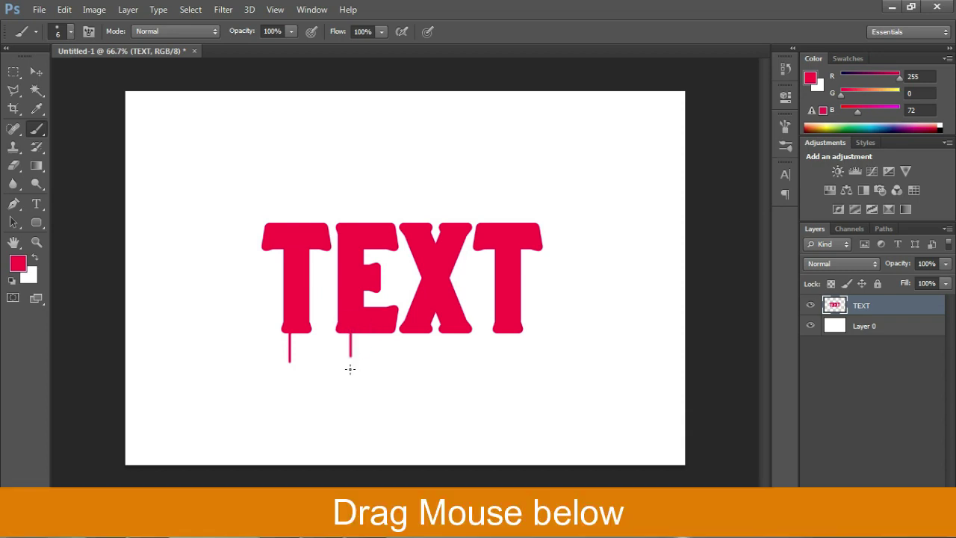
pyautogui.moveTo(407, 335); pyautogui.dragTo(405, 364)
pyautogui.hotkey('ctrl', 'z')
pyautogui.moveTo(452, 339)
pyautogui.mouseDown()
pyautogui.moveTo(451, 362)
pyautogui.moveTo(450, 350)
pyautogui.mouseUp()
pyautogui.hotkey('ctrl', 'z')
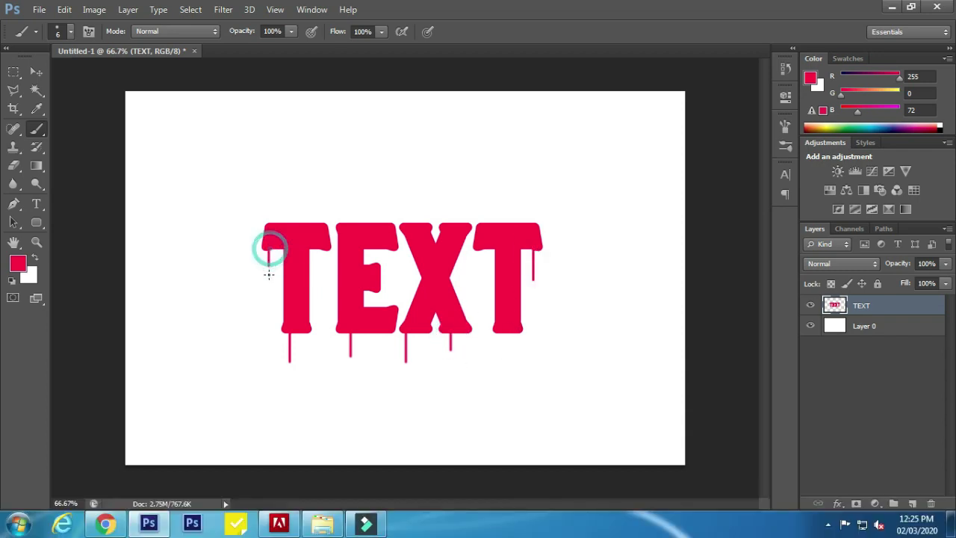
pyautogui.moveTo(268, 251); pyautogui.dragTo(267, 277)
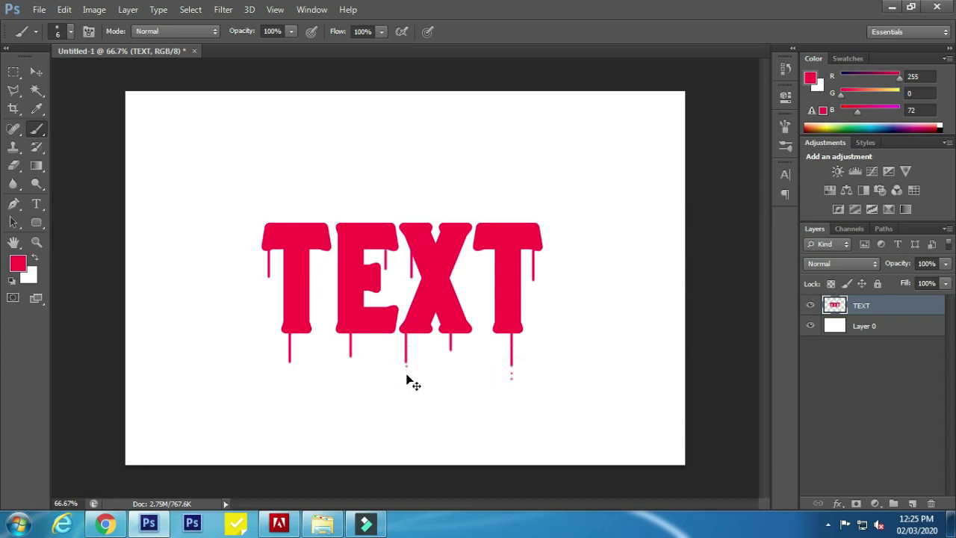
pyautogui.click(406, 374)
# Set the brush to 7 px and paint more drips under T, E, X and the last T.
pyautogui.scroll(1, 404, 367)
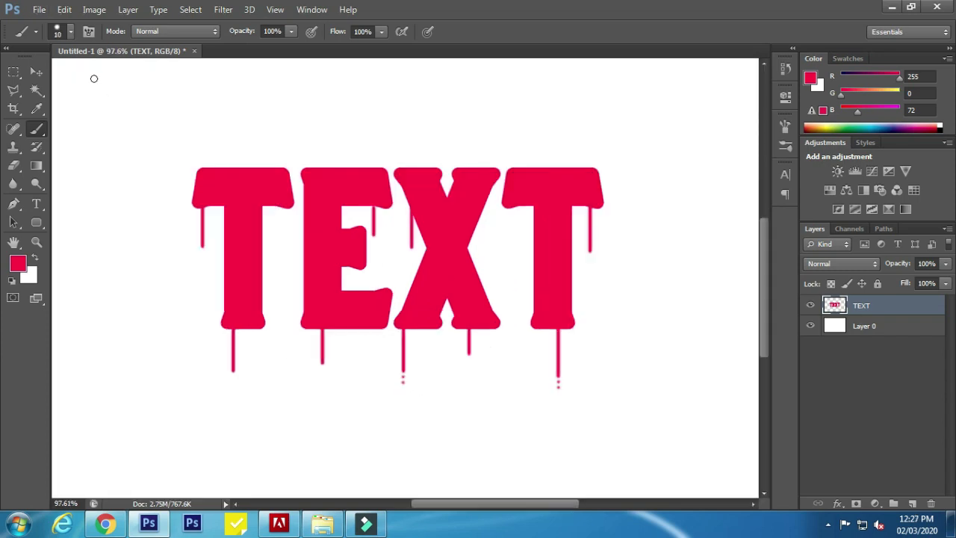
pyautogui.click(71, 33)
pyautogui.moveTo(27, 73); pyautogui.dragTo(25, 76)
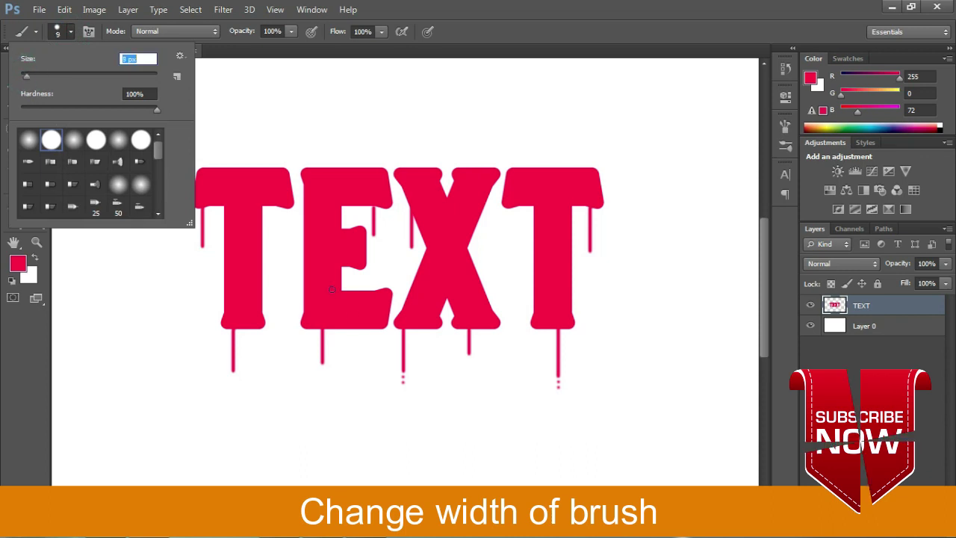
pyautogui.click(278, 211)
pyautogui.moveTo(252, 330); pyautogui.dragTo(252, 346)
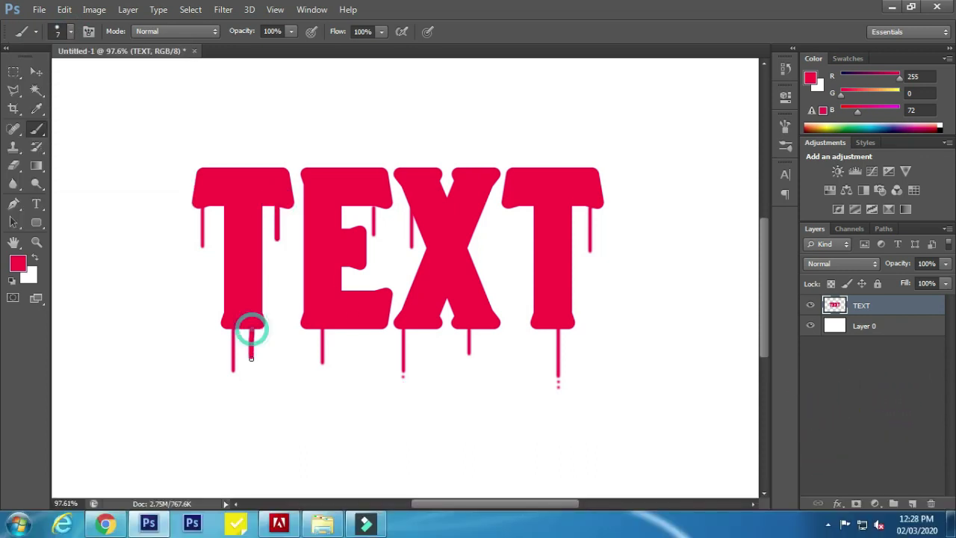
pyautogui.moveTo(360, 329); pyautogui.dragTo(360, 399)
pyautogui.hotkey('ctrl', 'z')
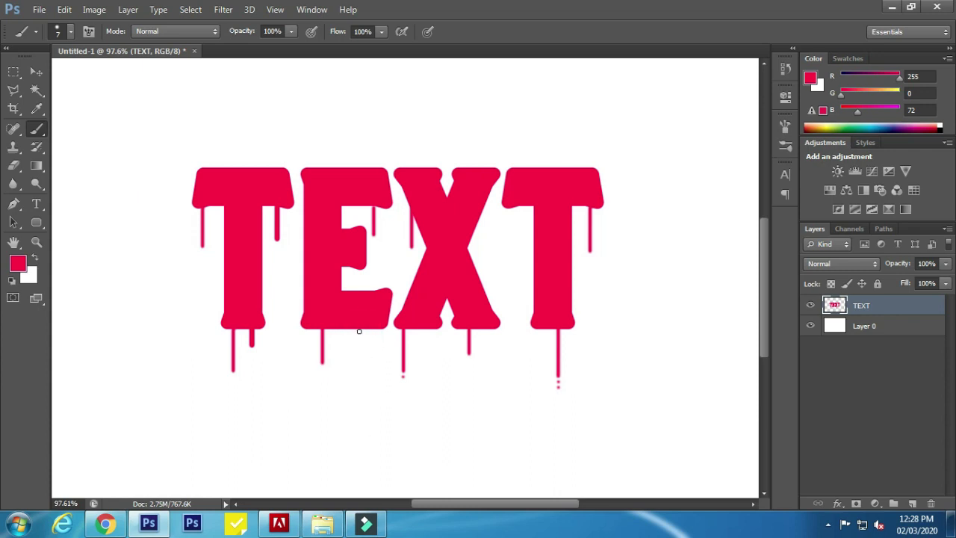
pyautogui.moveTo(359, 330); pyautogui.dragTo(359, 392)
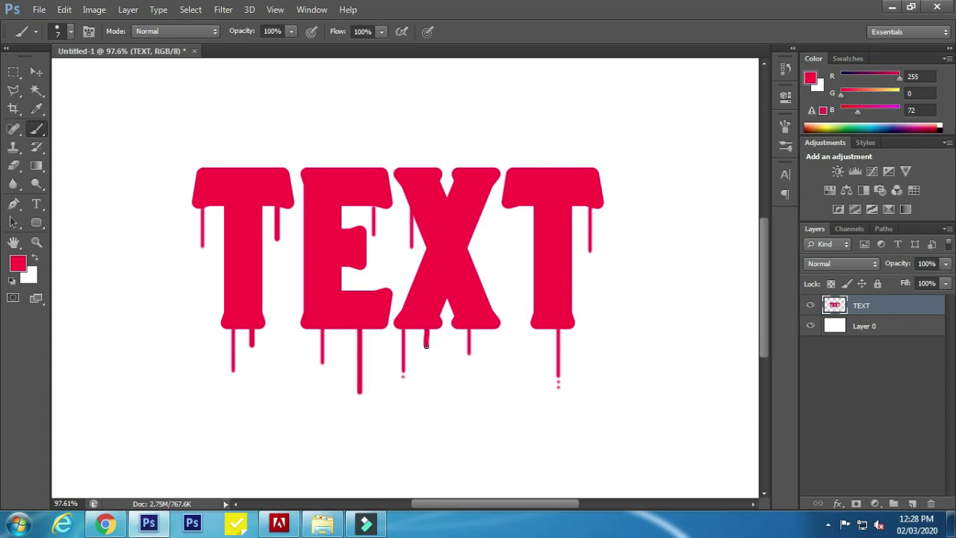
pyautogui.moveTo(426, 345); pyautogui.dragTo(423, 353)
pyautogui.moveTo(488, 329); pyautogui.dragTo(488, 400)
pyautogui.moveTo(514, 208); pyautogui.dragTo(515, 250)
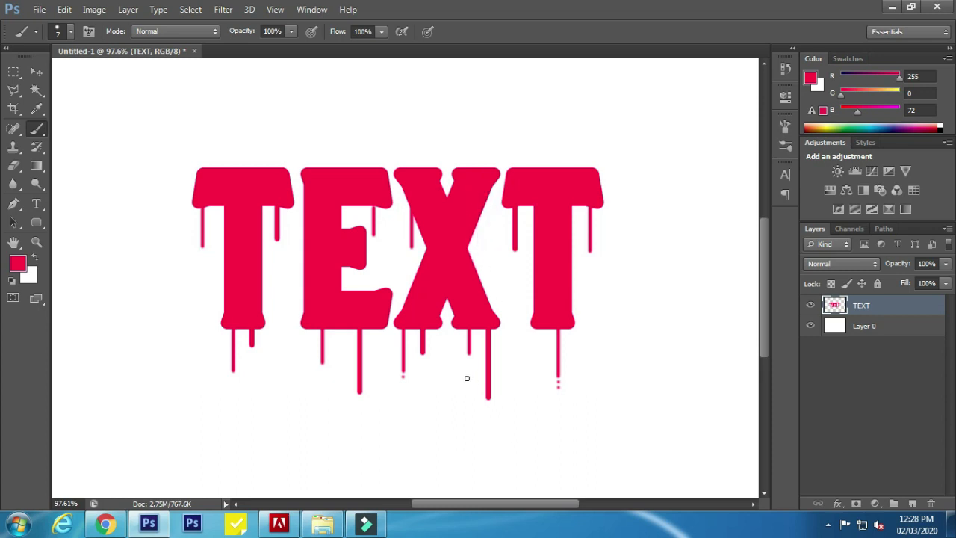
# Add round droplets at the tips of the X, E and first T drips.
pyautogui.click(488, 406)
pyautogui.click(490, 414)
pyautogui.click(358, 401)
pyautogui.scroll(2, 361, 407)
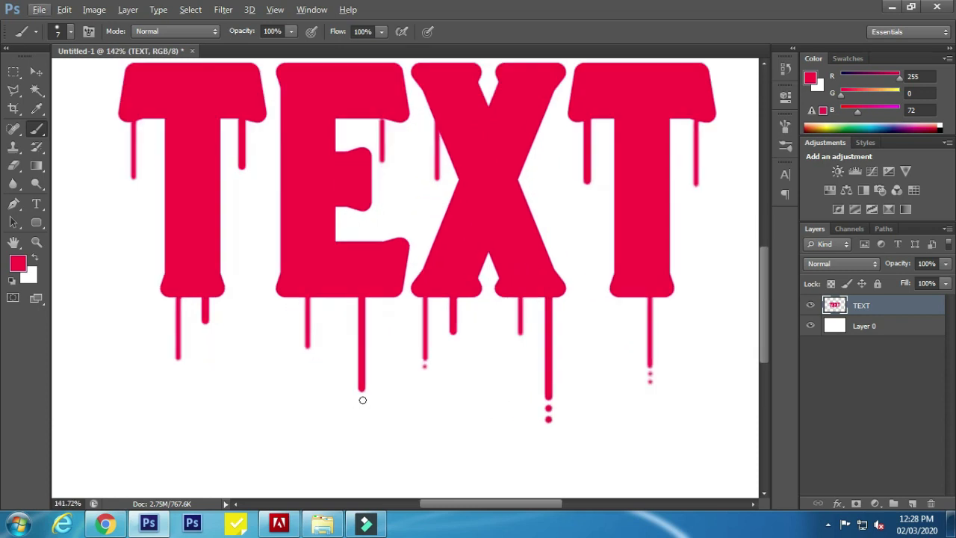
pyautogui.scroll(-2, 362, 411)
pyautogui.click(252, 344)
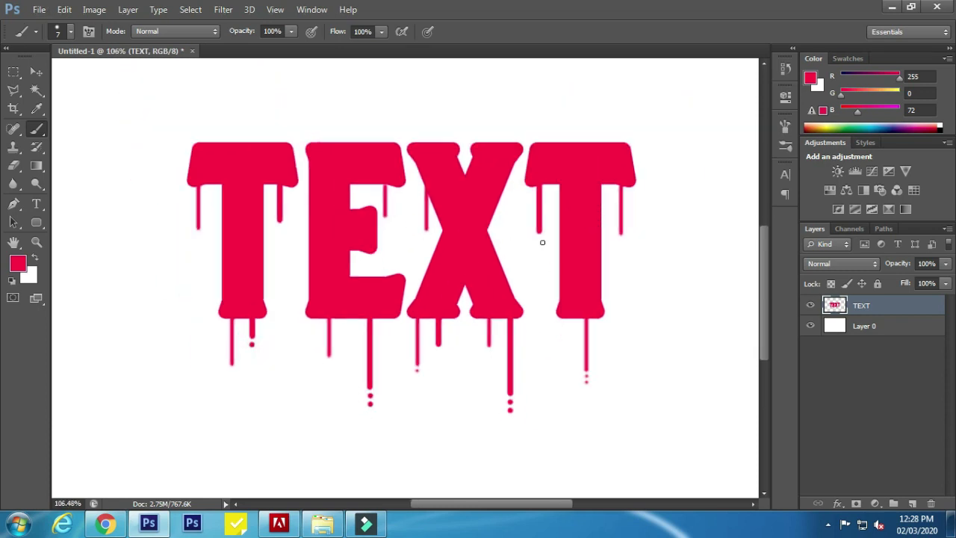
pyautogui.scroll(-1, 353, 390)
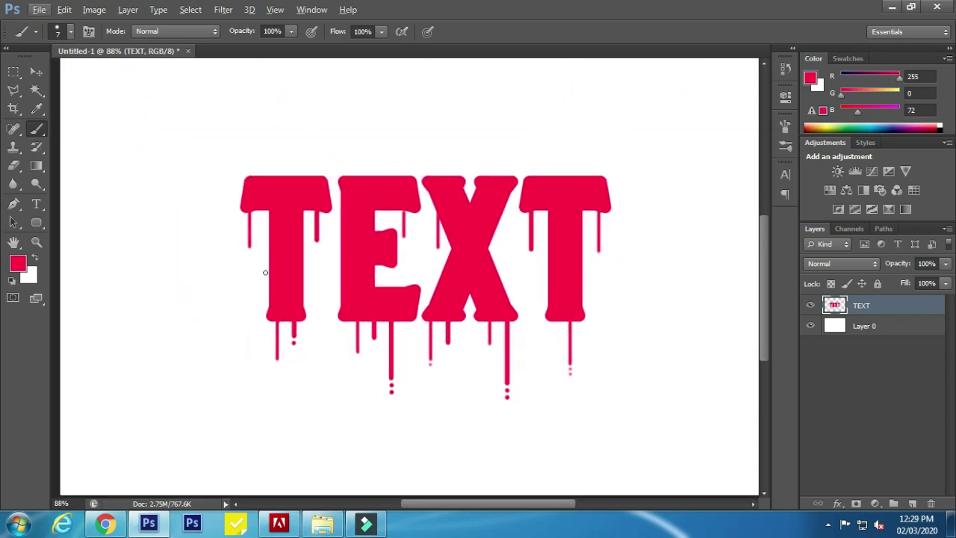
pyautogui.click(317, 247)
# Shift the dripping TEXT artwork slightly to the left.
pyautogui.scroll(5, 409, 207)
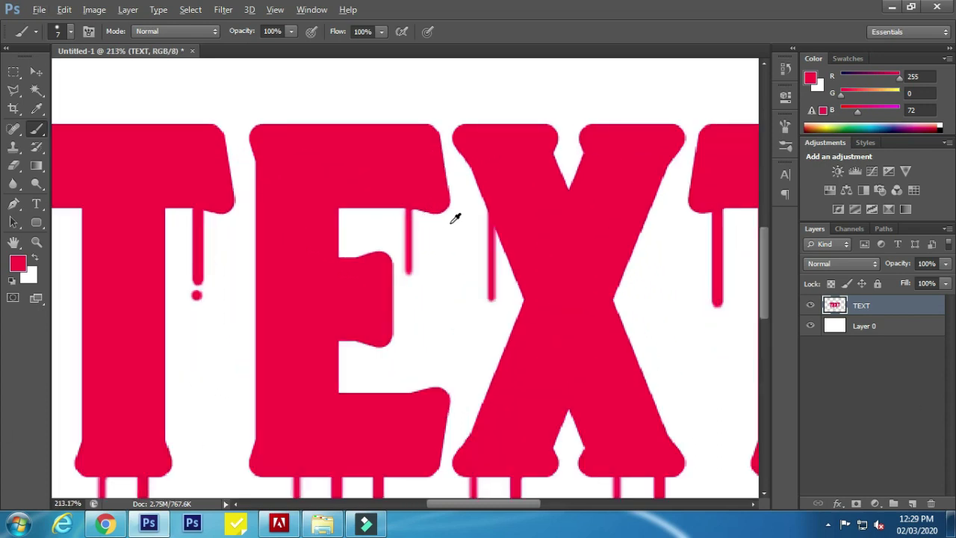
pyautogui.scroll(-5, 455, 218)
pyautogui.click(36, 71)
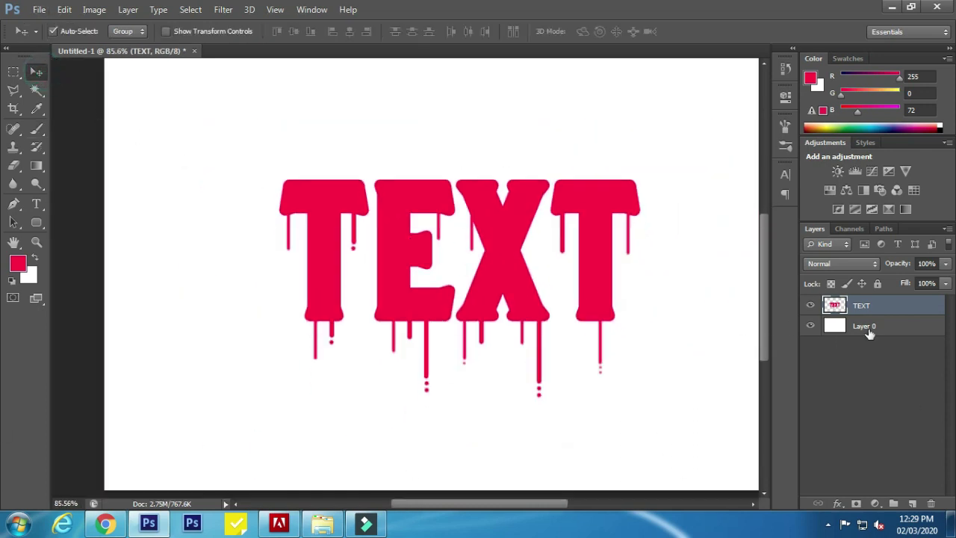
pyautogui.moveTo(605, 262); pyautogui.dragTo(577, 261)
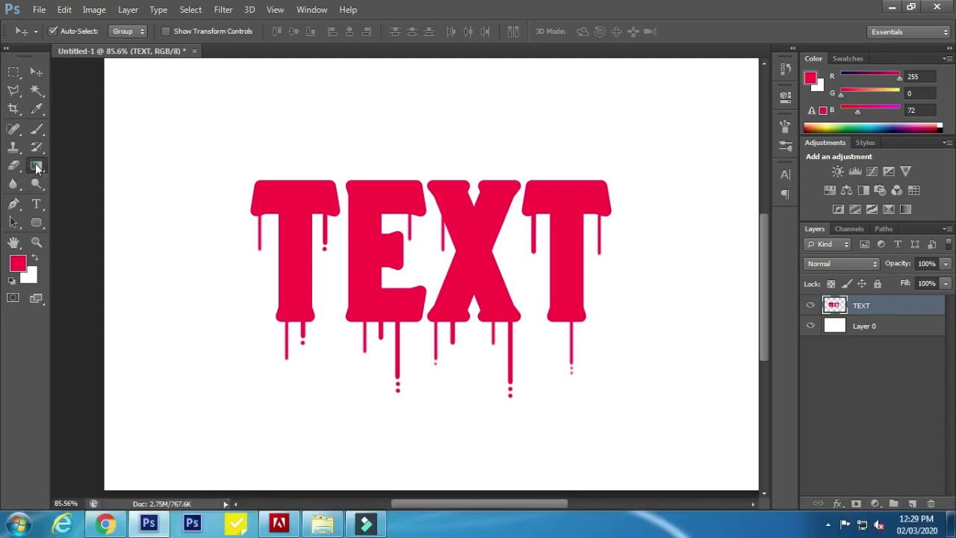
# Build a custom gradient from orange ff6000 on the left to red ff0000 on the right.
pyautogui.click(36, 166)
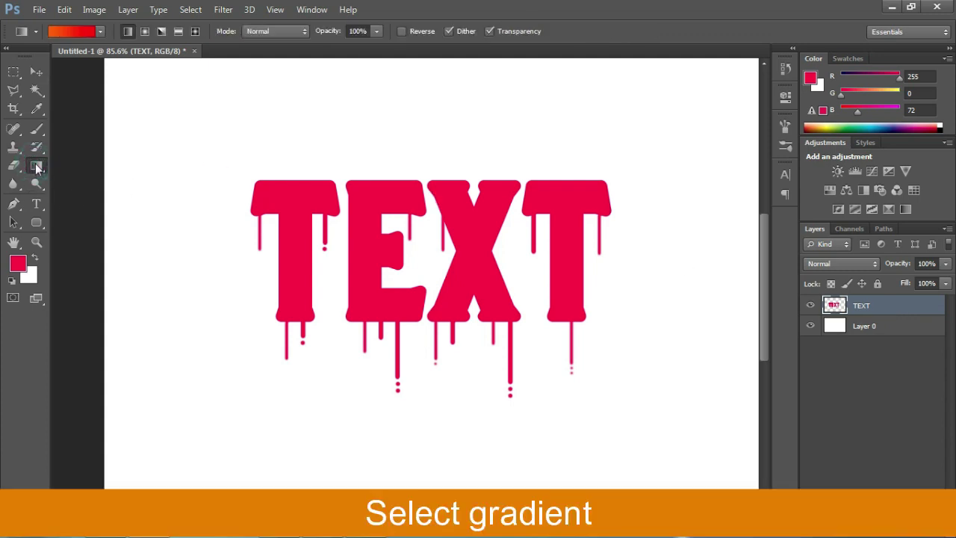
pyautogui.click(100, 32)
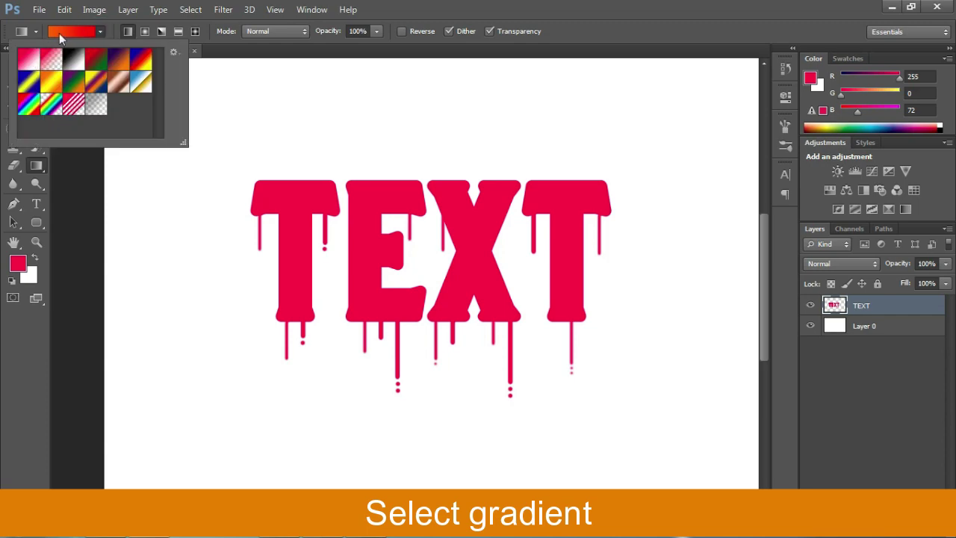
pyautogui.click(62, 39)
pyautogui.click(657, 451)
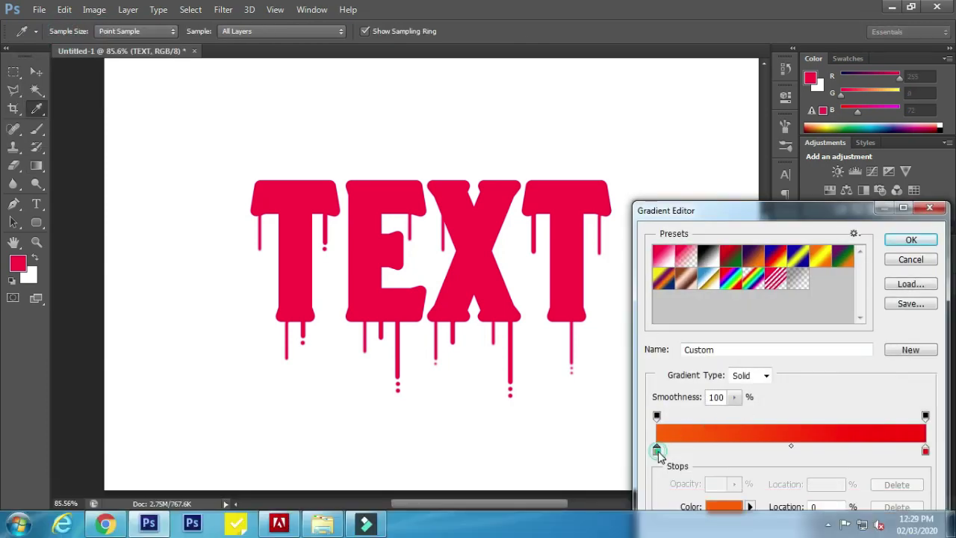
pyautogui.doubleClick(657, 450)
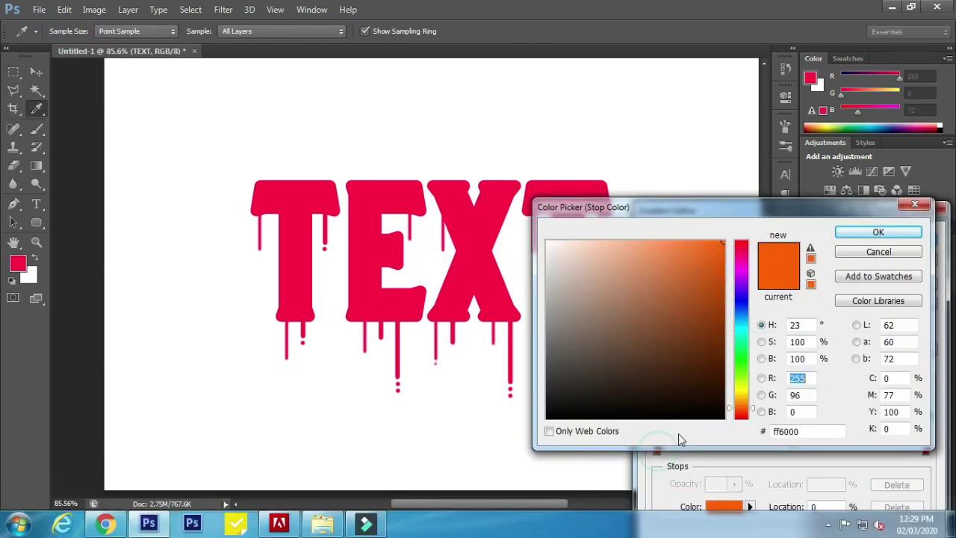
pyautogui.click(843, 233)
pyautogui.doubleClick(925, 451)
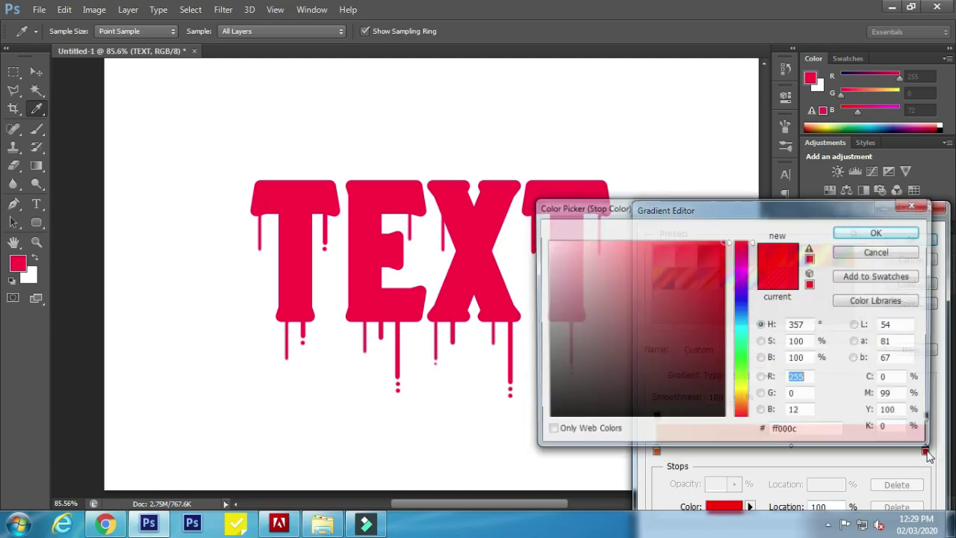
pyautogui.moveTo(730, 256)
pyautogui.mouseDown()
pyautogui.moveTo(738, 242)
pyautogui.moveTo(723, 254)
pyautogui.mouseUp()
pyautogui.click(872, 232)
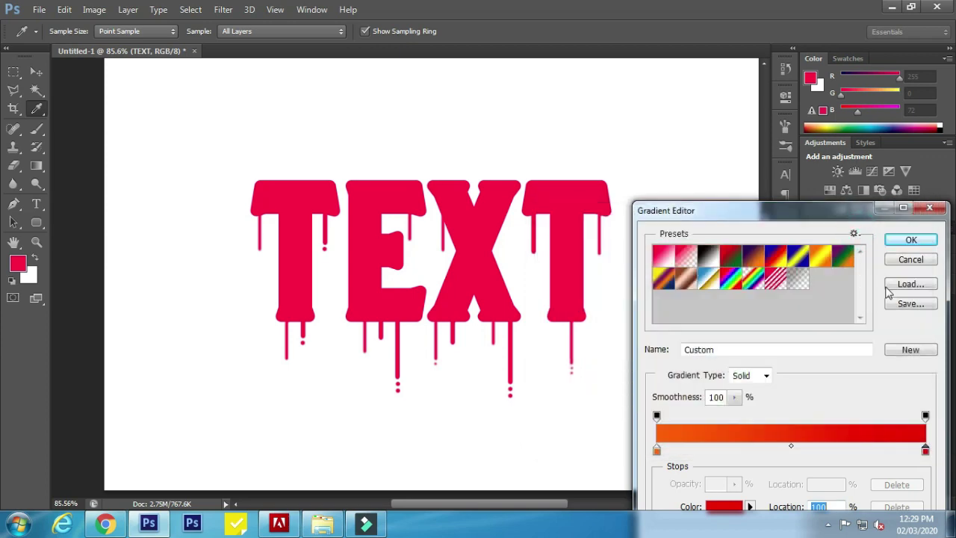
pyautogui.click(909, 243)
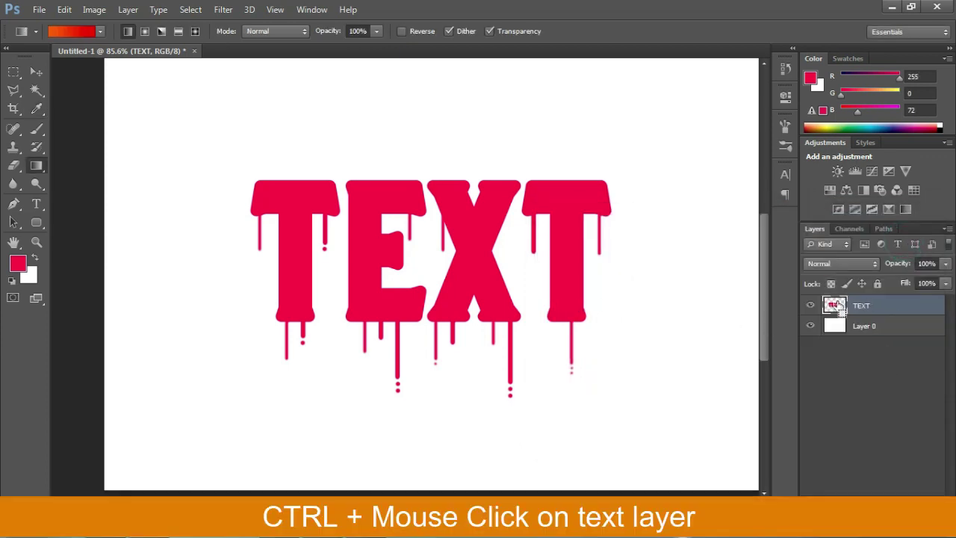
# Select the TEXT letters, drag the gradient across them left to right, then deselect.
pyautogui.keyDown('ctrl'); pyautogui.click(835, 308); pyautogui.keyUp('ctrl')
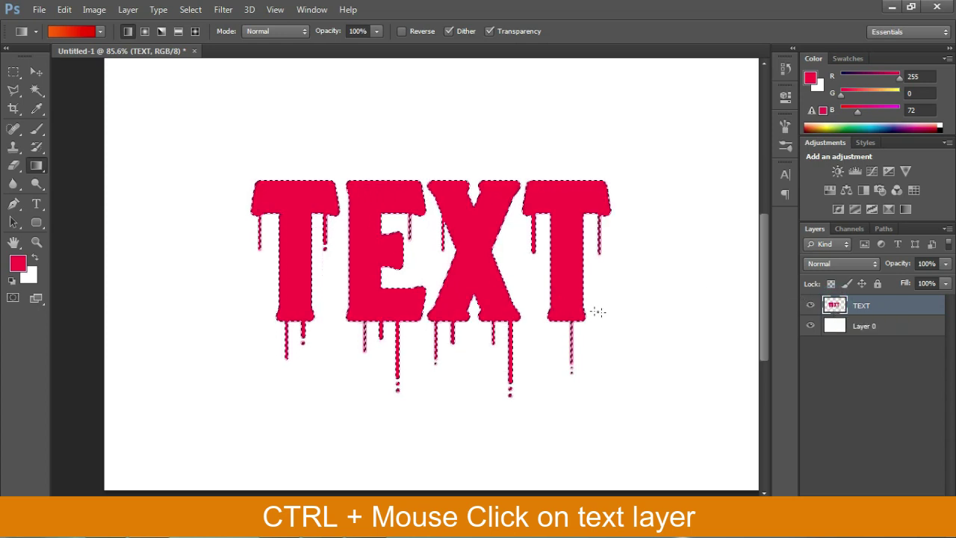
pyautogui.moveTo(234, 198); pyautogui.dragTo(590, 322)
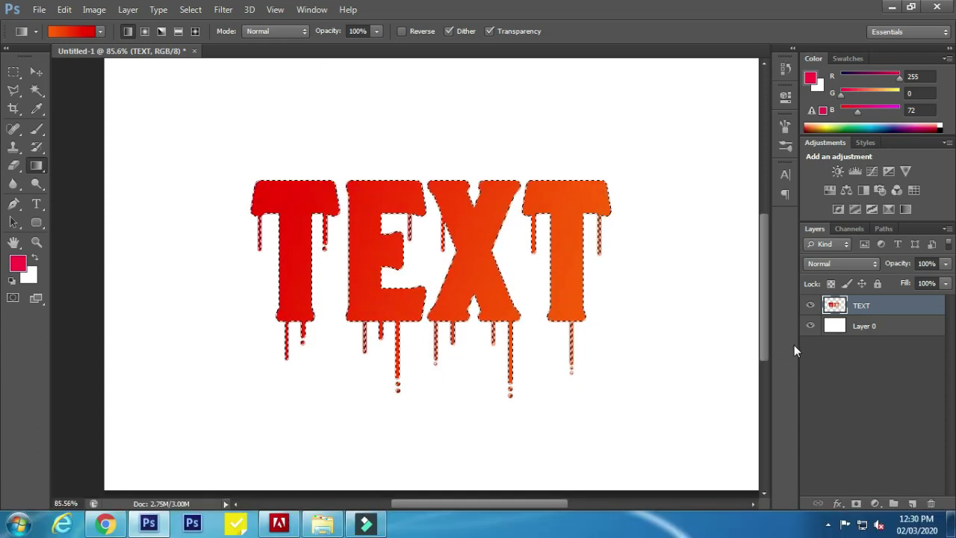
pyautogui.hotkey('ctrl', 'd')
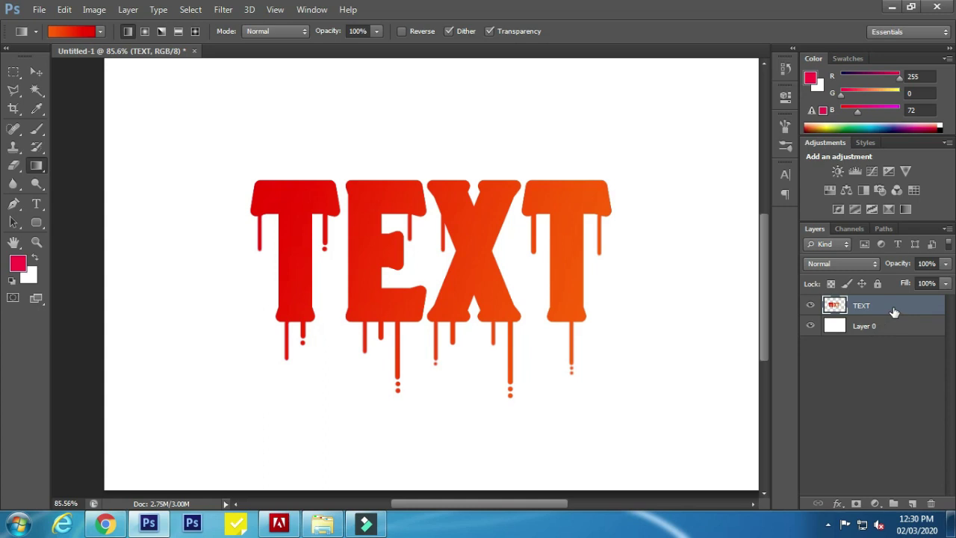
# Place the nebula JPEG from the Desktop into the document.
pyautogui.click(39, 9)
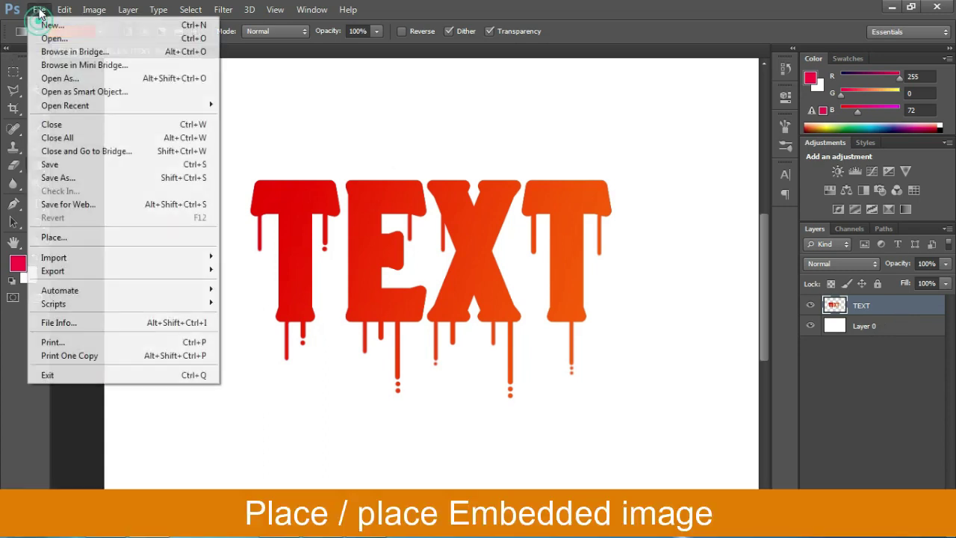
pyautogui.click(74, 237)
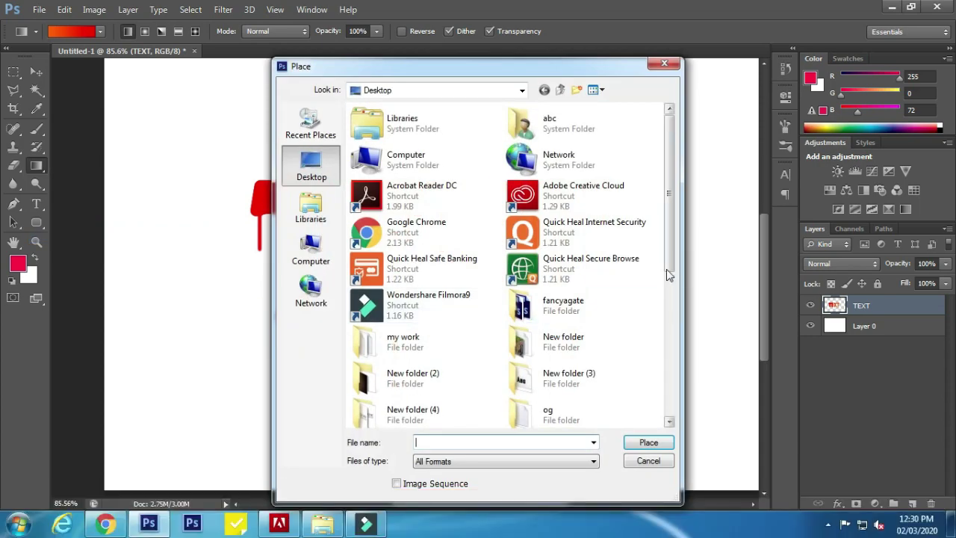
pyautogui.moveTo(671, 254); pyautogui.dragTo(671, 366)
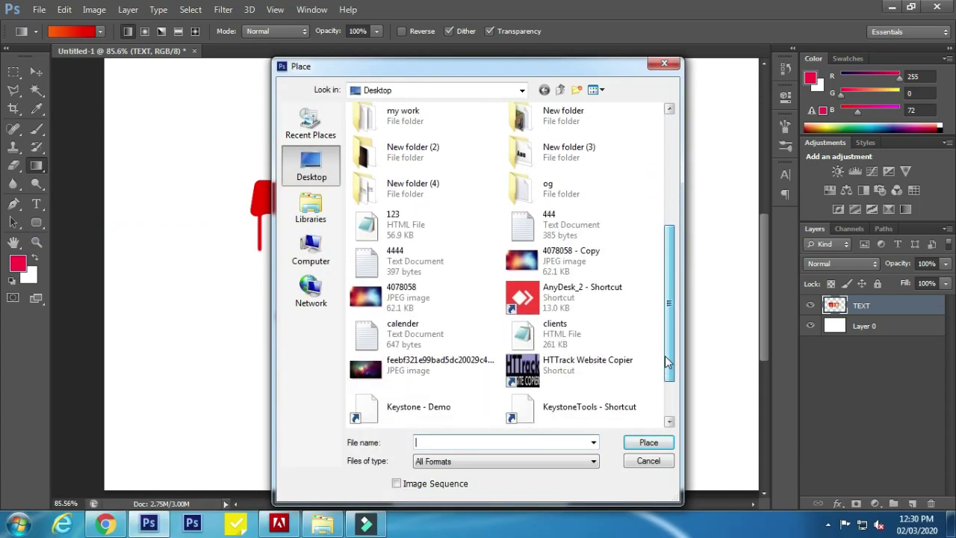
pyautogui.doubleClick(470, 369)
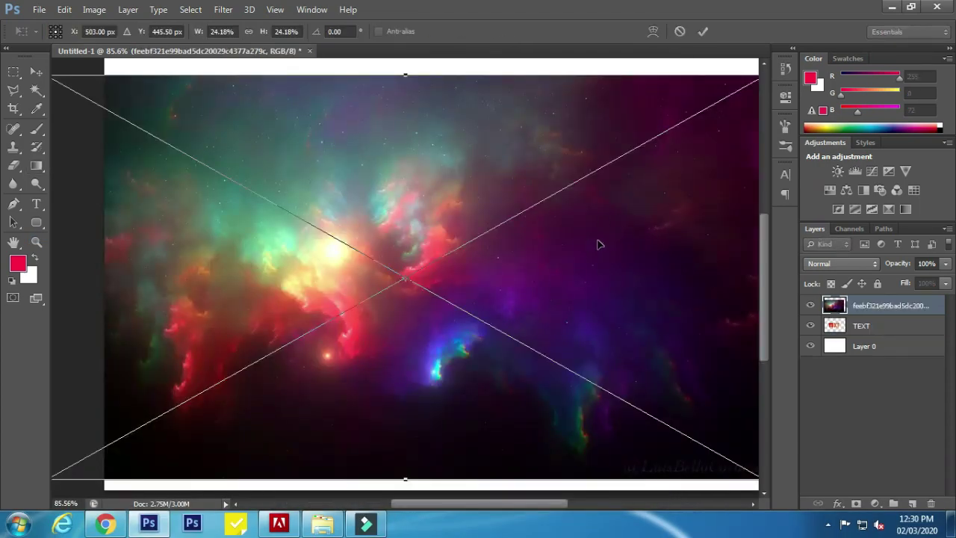
# Scale the nebula image down over the canvas centre and commit the transform.
pyautogui.keyDown('alt'); pyautogui.scroll(-2, 602, 242); pyautogui.keyUp('alt')
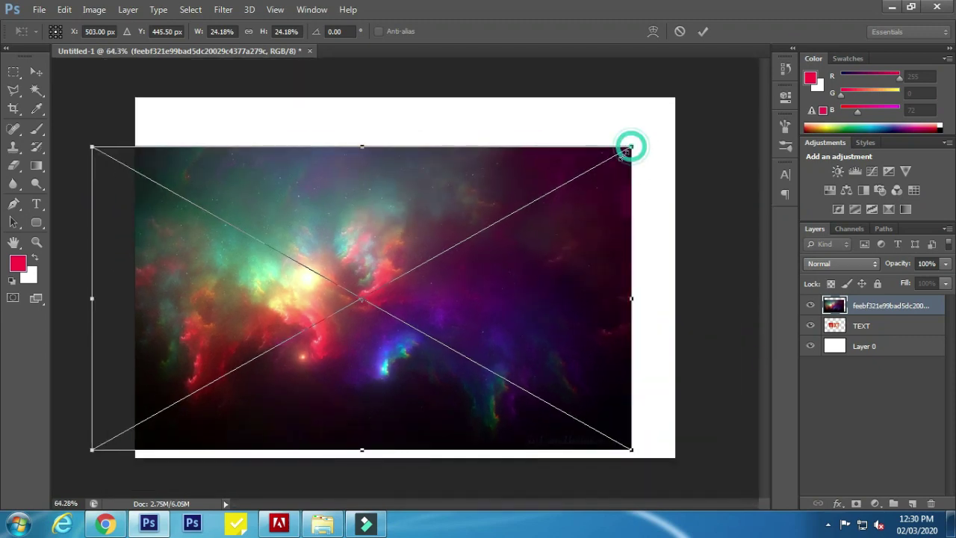
pyautogui.moveTo(632, 147); pyautogui.dragTo(597, 166)
pyautogui.moveTo(501, 283); pyautogui.dragTo(553, 260)
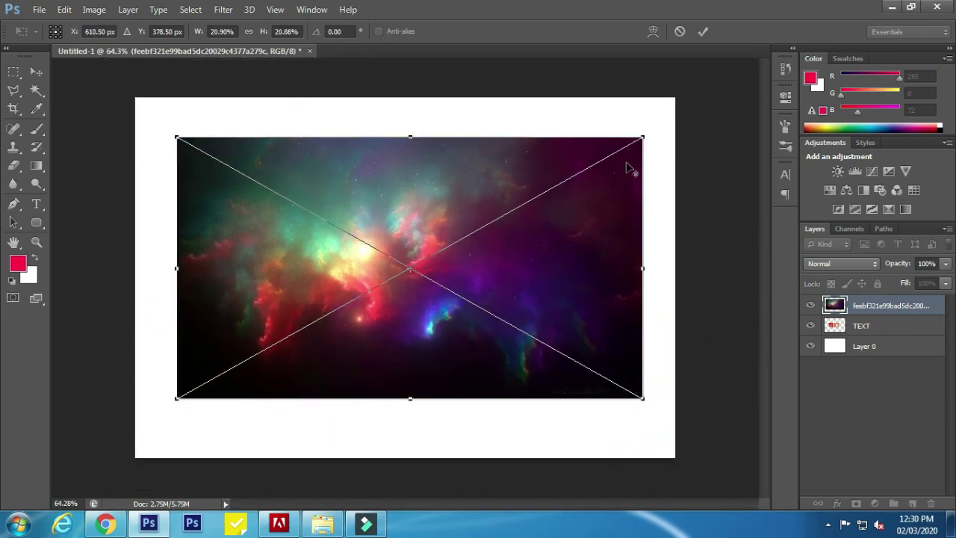
pyautogui.moveTo(638, 139); pyautogui.dragTo(621, 149)
pyautogui.press('Return')
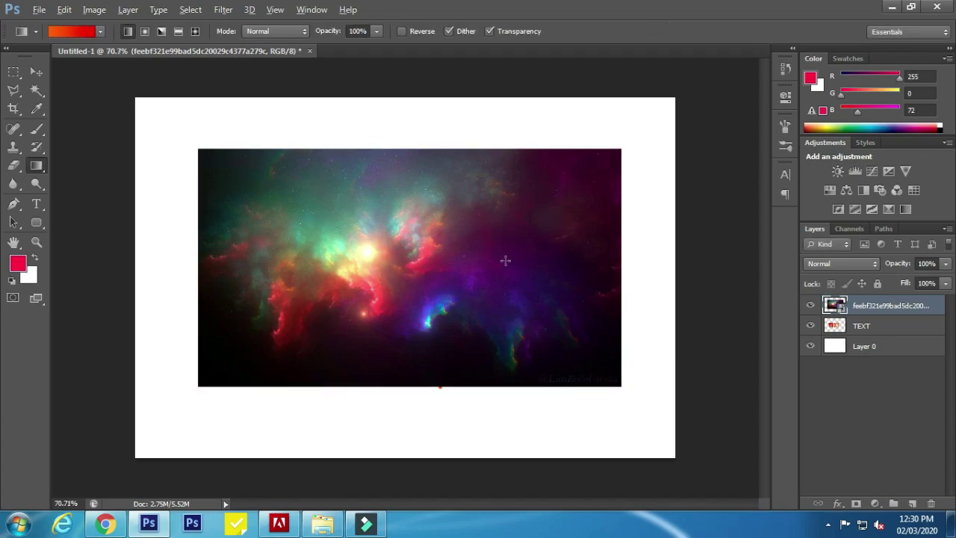
pyautogui.keyDown('alt'); pyautogui.scroll(1, 515, 260); pyautogui.keyUp('alt')
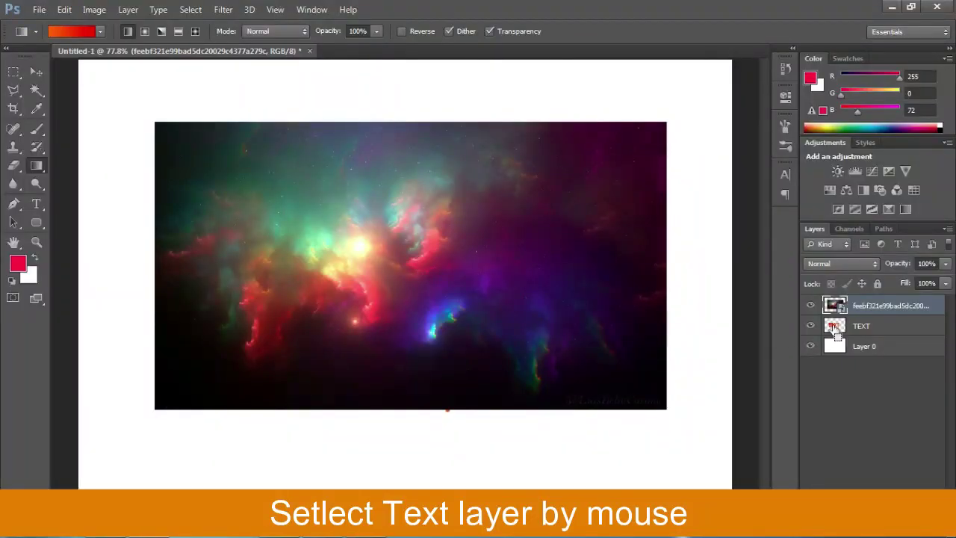
# Make the nebula layer a clipping mask on the TEXT layer and clear the selection.
pyautogui.keyDown('ctrl'); pyautogui.click(835, 326); pyautogui.keyUp('ctrl')
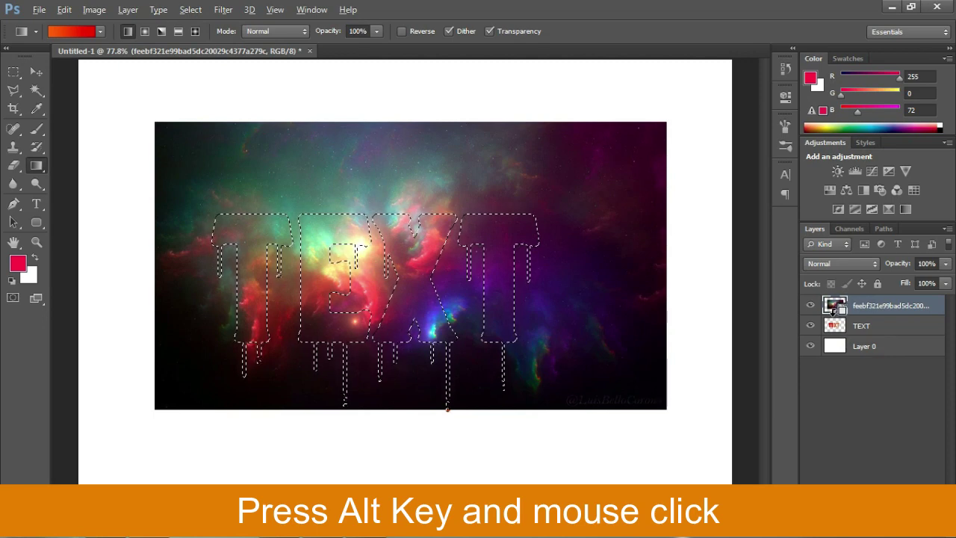
pyautogui.keyDown('alt'); pyautogui.click(834, 312); pyautogui.keyUp('alt')
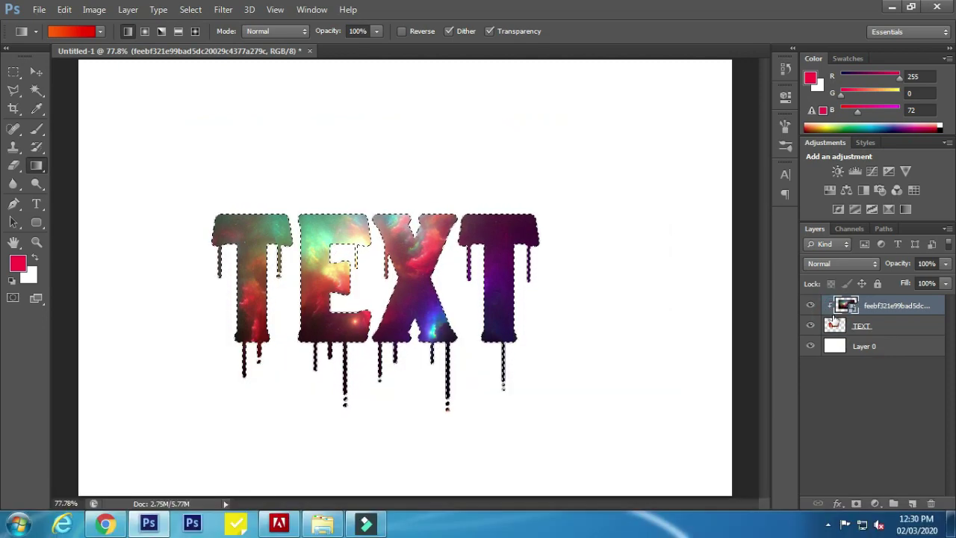
pyautogui.hotkey('ctrl', 'd')
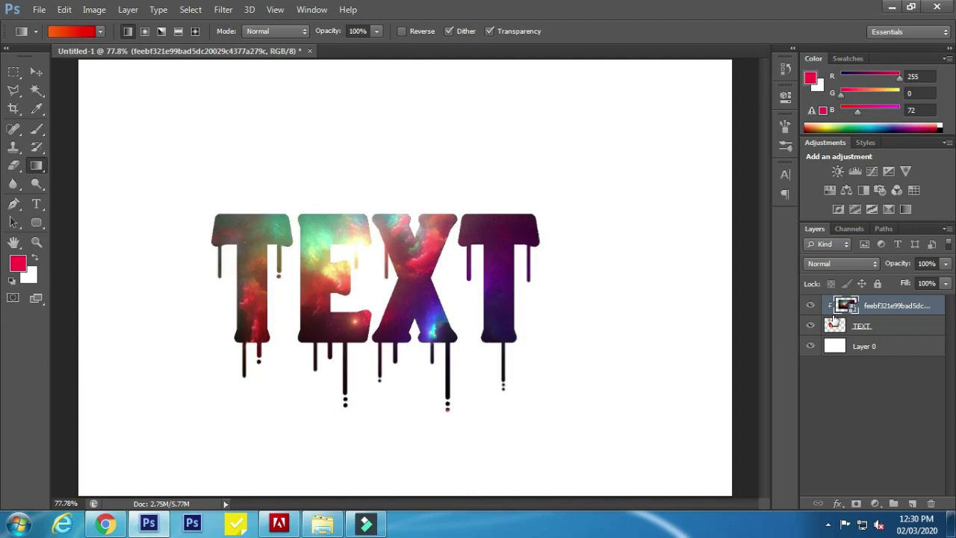
pyautogui.click(36, 71)
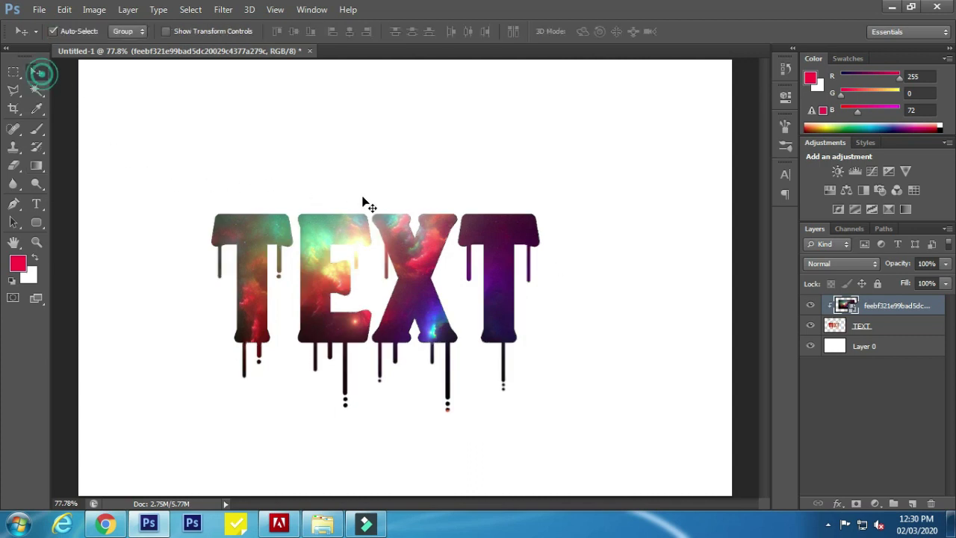
# Scale the clipped nebula to about 21% and move its bright core into the E and X.
pyautogui.hotkey('ctrl', 't')
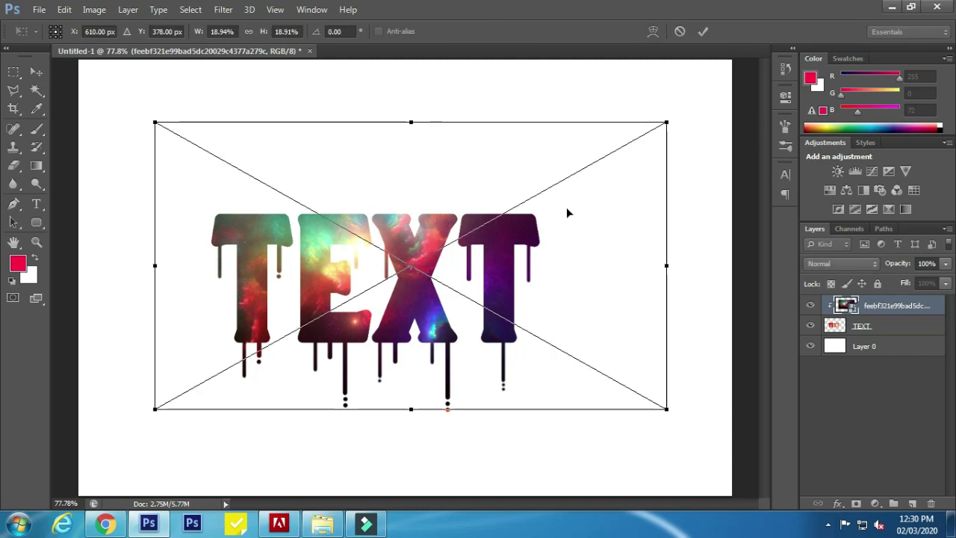
pyautogui.moveTo(661, 128)
pyautogui.mouseDown()
pyautogui.moveTo(654, 130)
pyautogui.moveTo(696, 106)
pyautogui.mouseUp()
pyautogui.moveTo(443, 298); pyautogui.dragTo(399, 336)
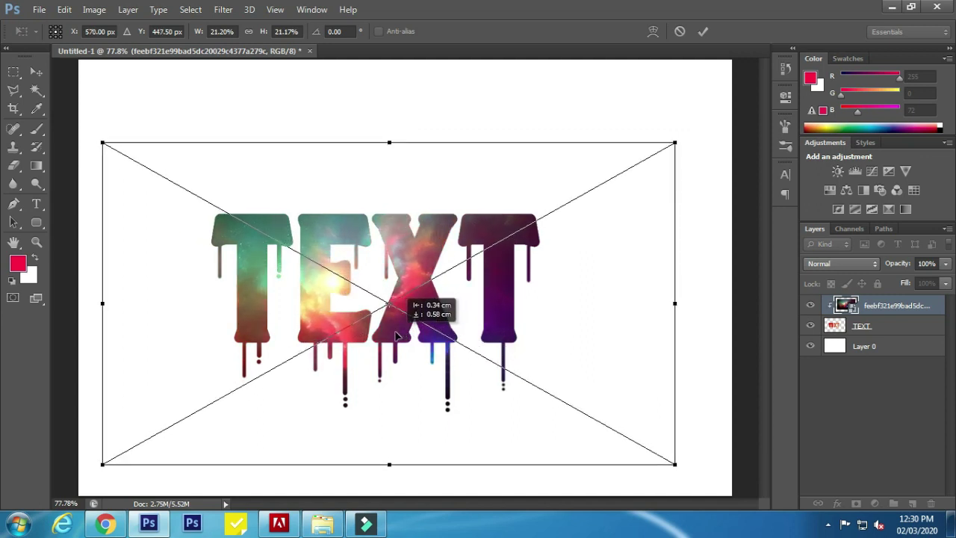
pyautogui.moveTo(399, 336); pyautogui.dragTo(420, 310)
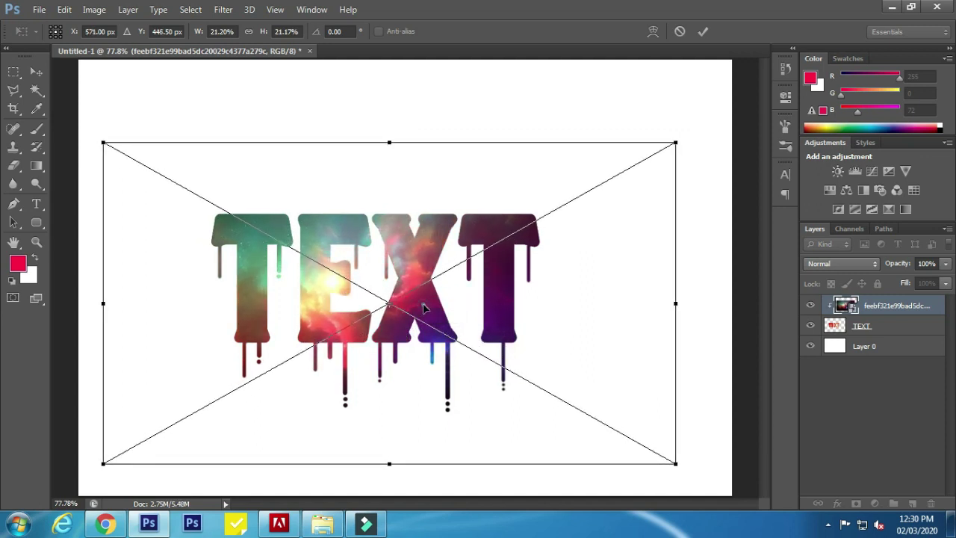
pyautogui.press('Return')
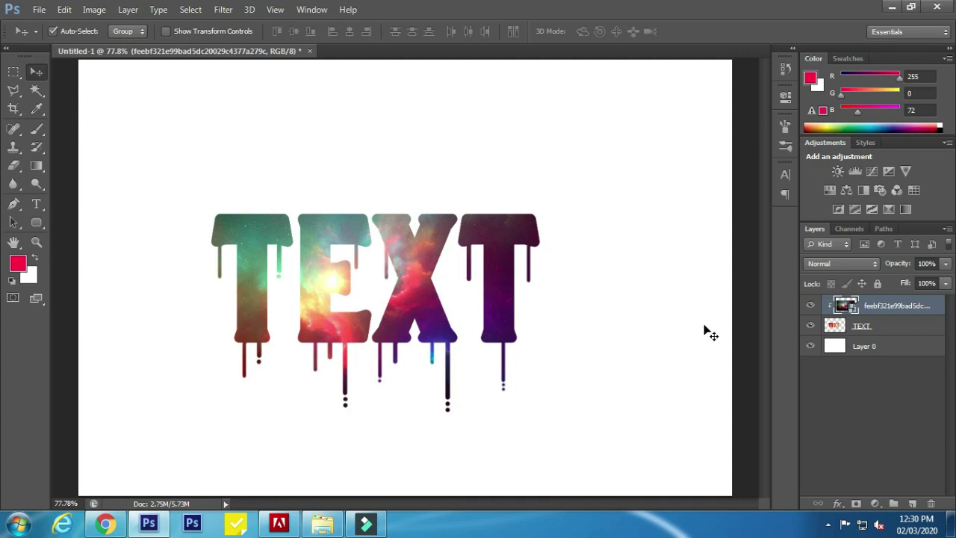
# Merge the nebula layer into the dripping TEXT layer.
pyautogui.keyDown('shift'); pyautogui.click(891, 326); pyautogui.keyUp('shift')
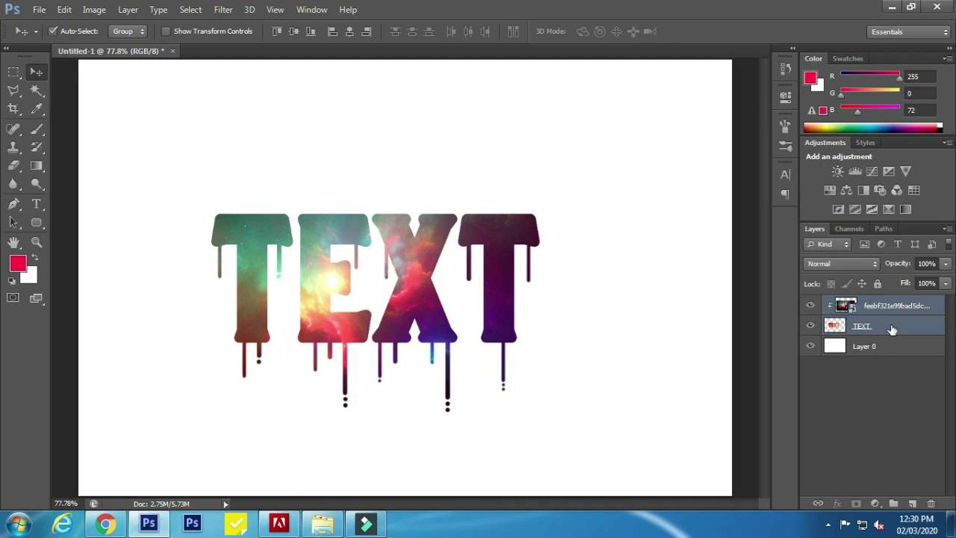
pyautogui.rightClick(890, 326)
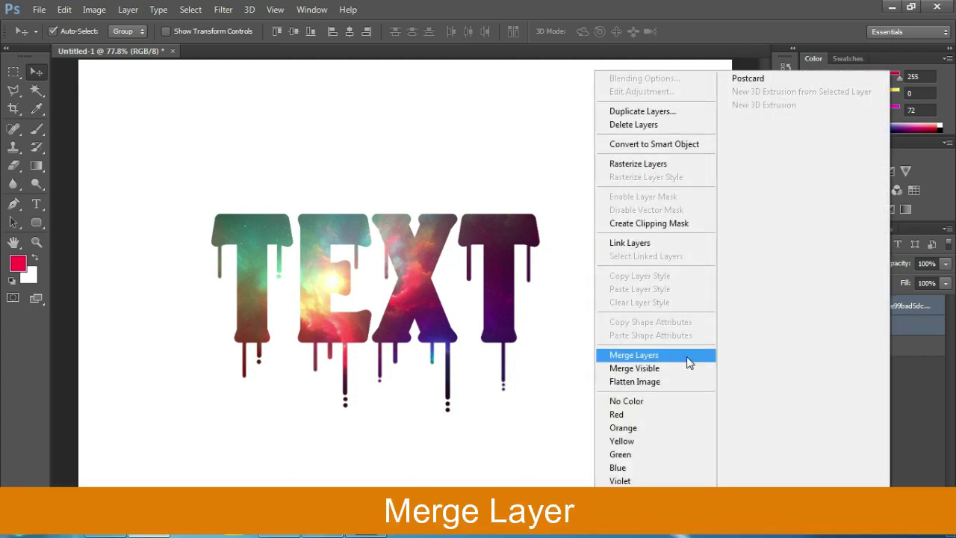
pyautogui.click(688, 362)
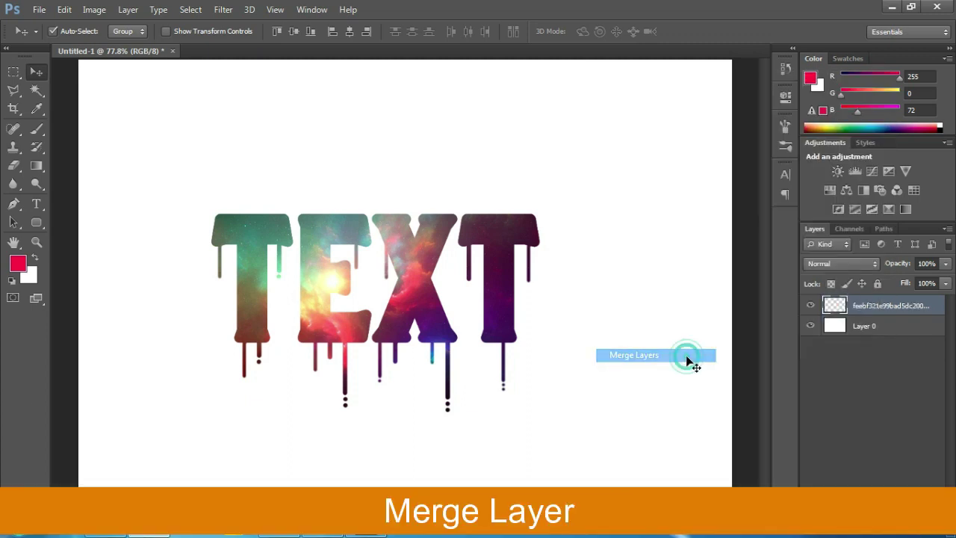
# Duplicate the merged TEXT layer, keeping the default copy name.
pyautogui.rightClick(937, 306)
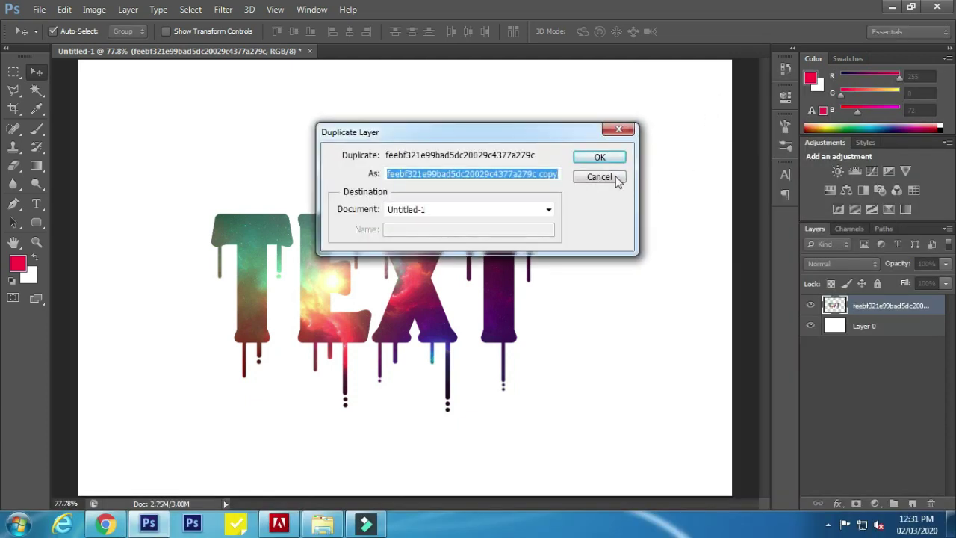
pyautogui.click(601, 157)
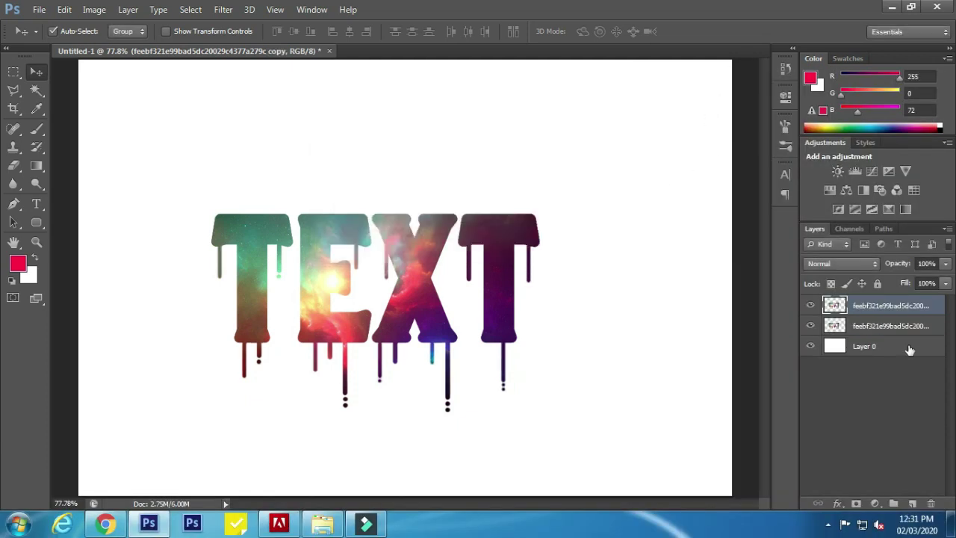
pyautogui.doubleClick(939, 306)
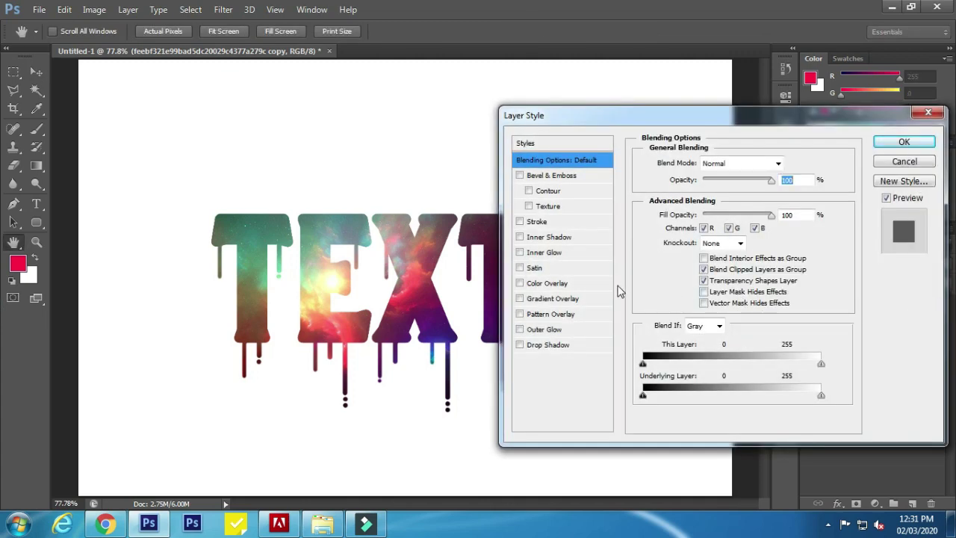
# Add a black Normal drop shadow to the top TEXT copy: 75% opacity, 14 px, 143°.
pyautogui.click(587, 346)
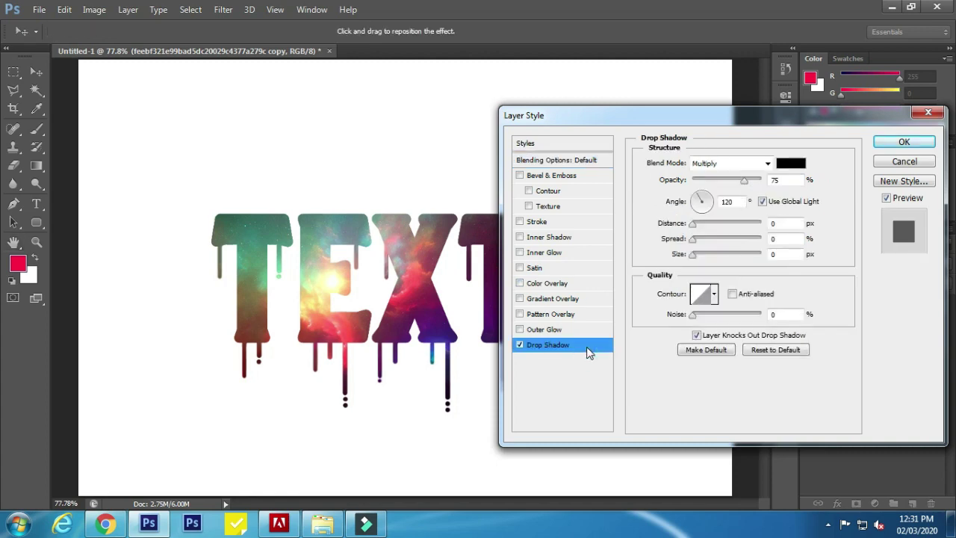
pyautogui.click(767, 162)
pyautogui.click(747, 180)
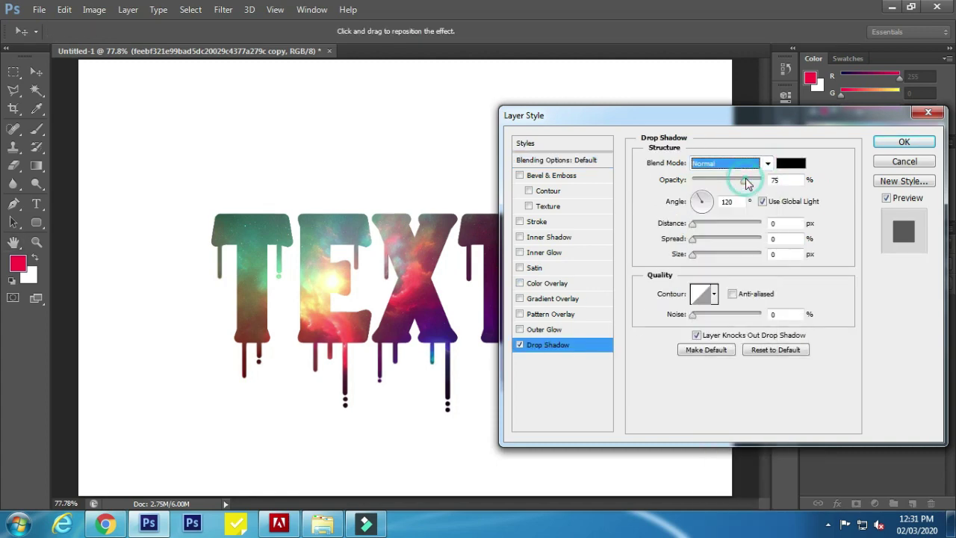
pyautogui.moveTo(691, 224); pyautogui.dragTo(706, 231)
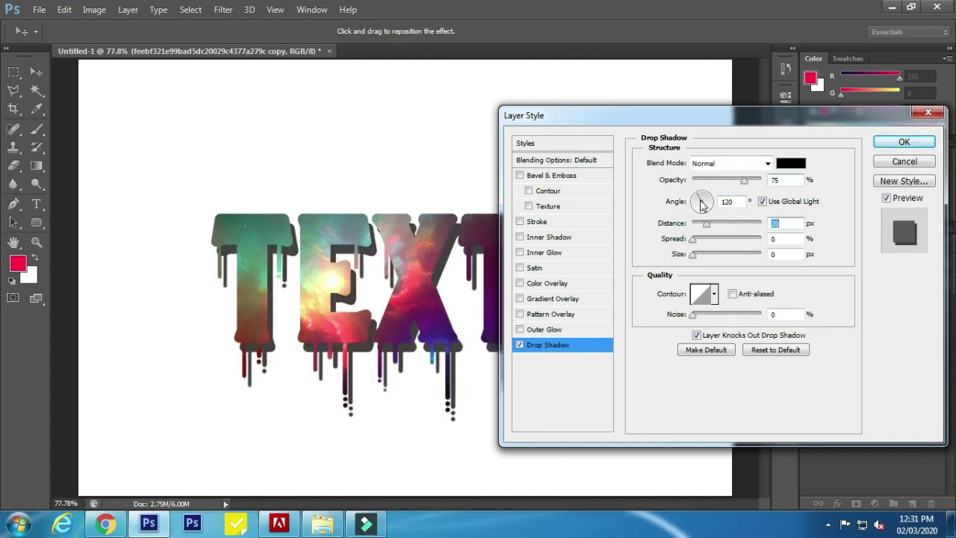
pyautogui.moveTo(702, 206); pyautogui.dragTo(703, 232)
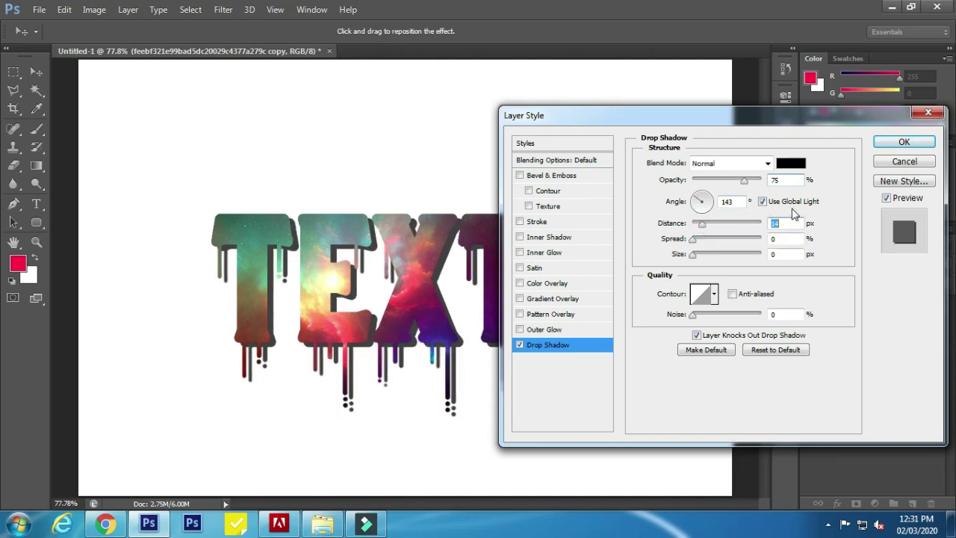
pyautogui.click(904, 142)
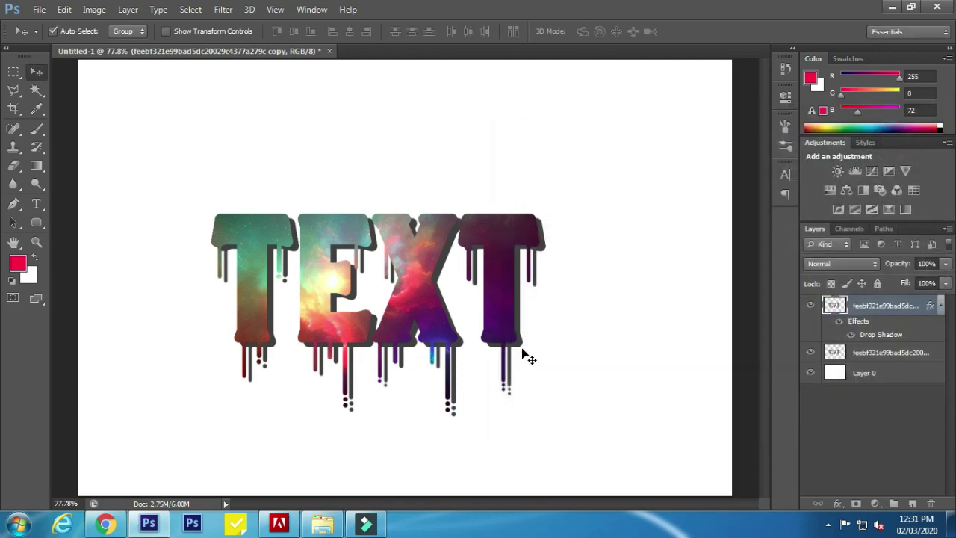
# Select both TEXT layers and nudge them up and right with the arrow keys.
pyautogui.scroll(-1, 508, 373)
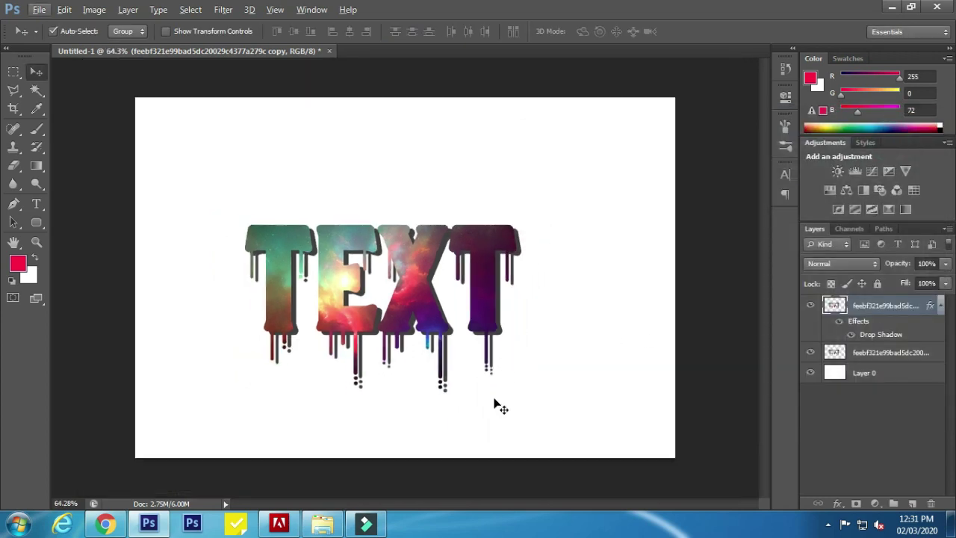
pyautogui.scroll(1, 497, 354)
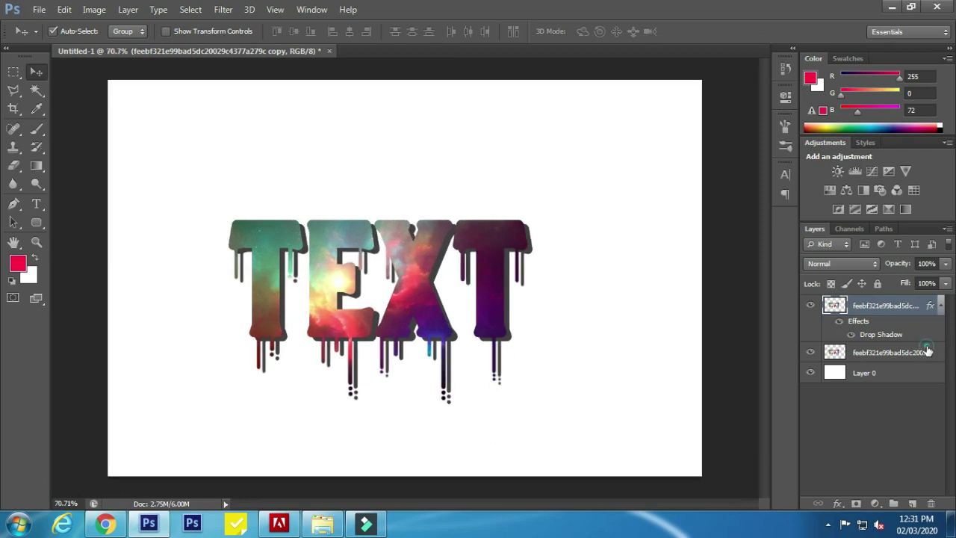
pyautogui.keyDown('shift'); pyautogui.click(926, 352); pyautogui.keyUp('shift')
pyautogui.press('Up')
pyautogui.press('Up')
pyautogui.press('Up')
pyautogui.press('Up')
pyautogui.press('Up')
pyautogui.press('Up')
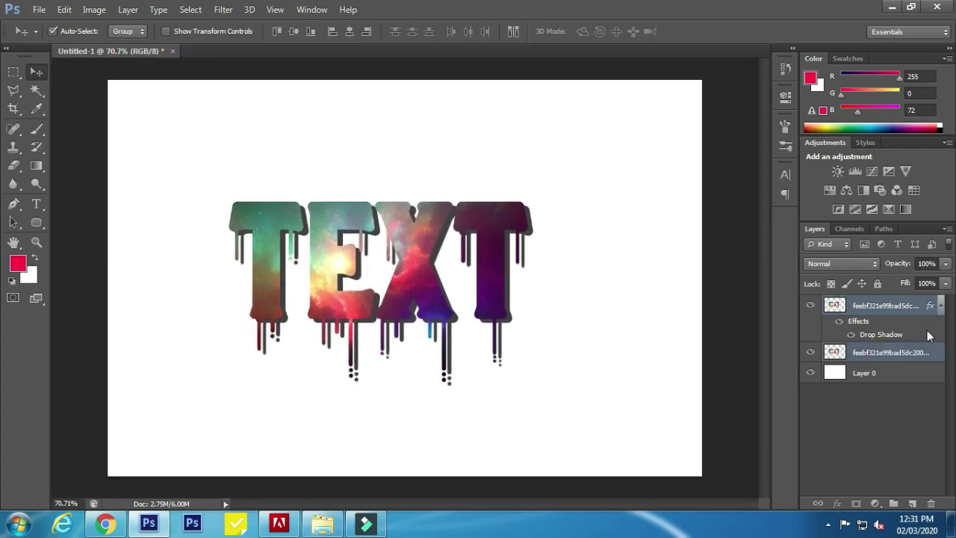
pyautogui.press('Right')
pyautogui.press('Right')
pyautogui.press('Right')
pyautogui.press('Right')
pyautogui.press('Right')
pyautogui.press('Right')
pyautogui.press('Up')
pyautogui.press('Up')
pyautogui.press('Up')
pyautogui.click(915, 310)
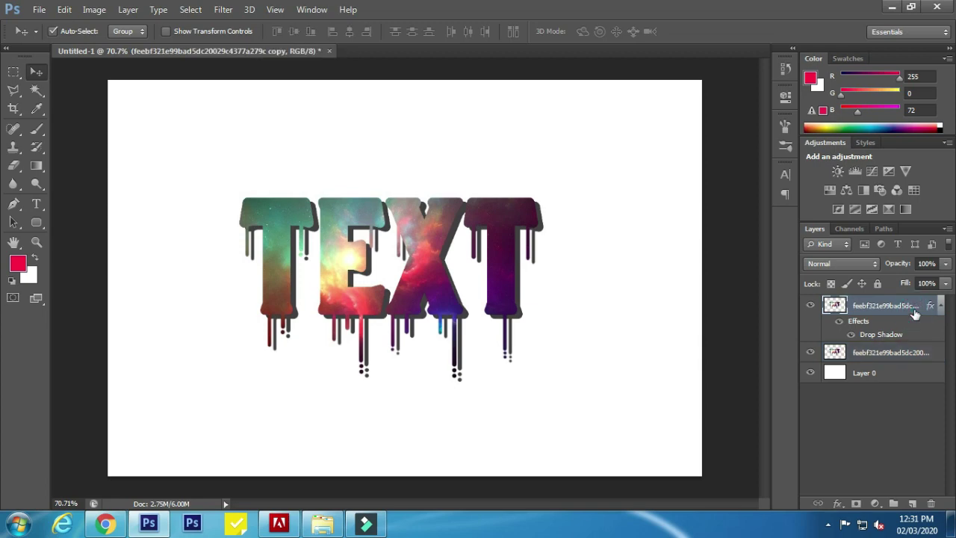
# Give Layer 0 a radial black-to-white Gradient Overlay and bring up its gradient colours.
pyautogui.doubleClick(929, 369)
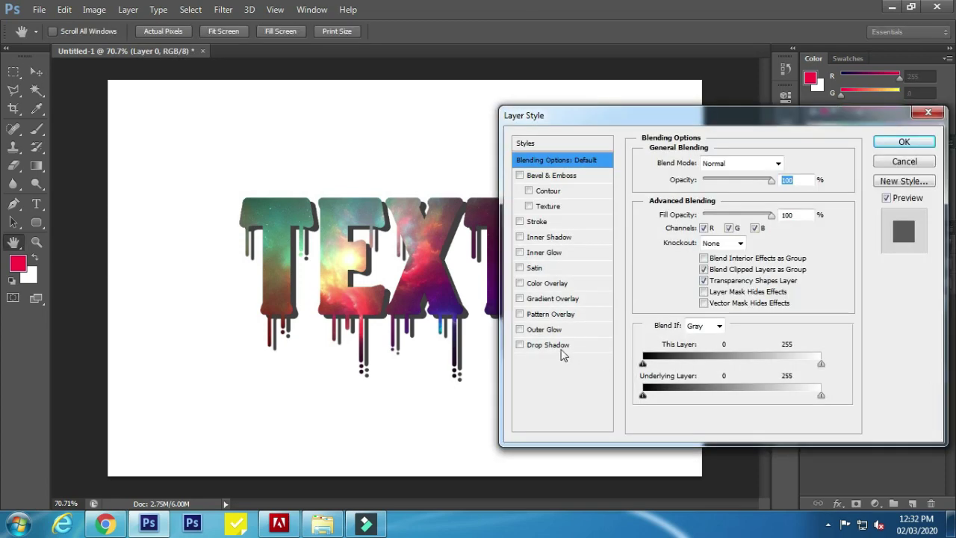
pyautogui.click(553, 298)
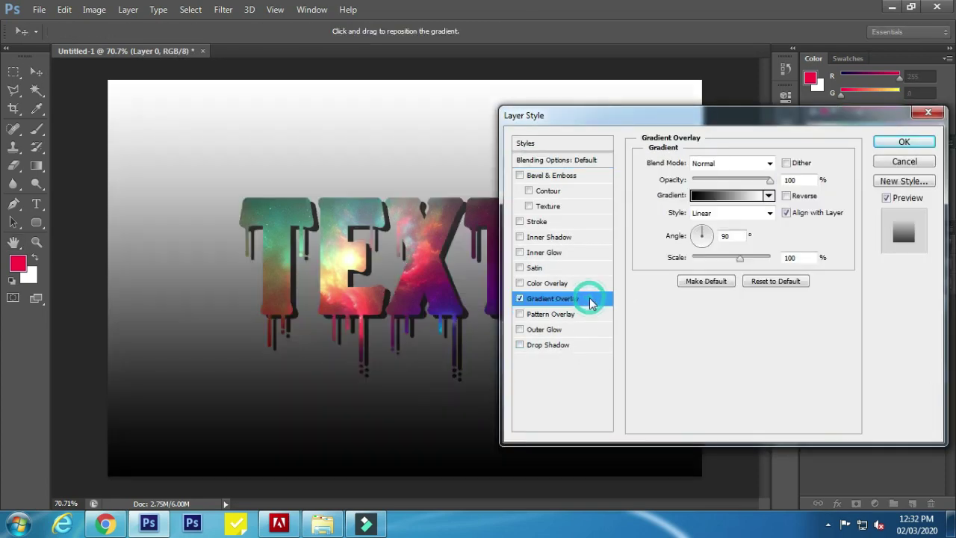
pyautogui.click(768, 196)
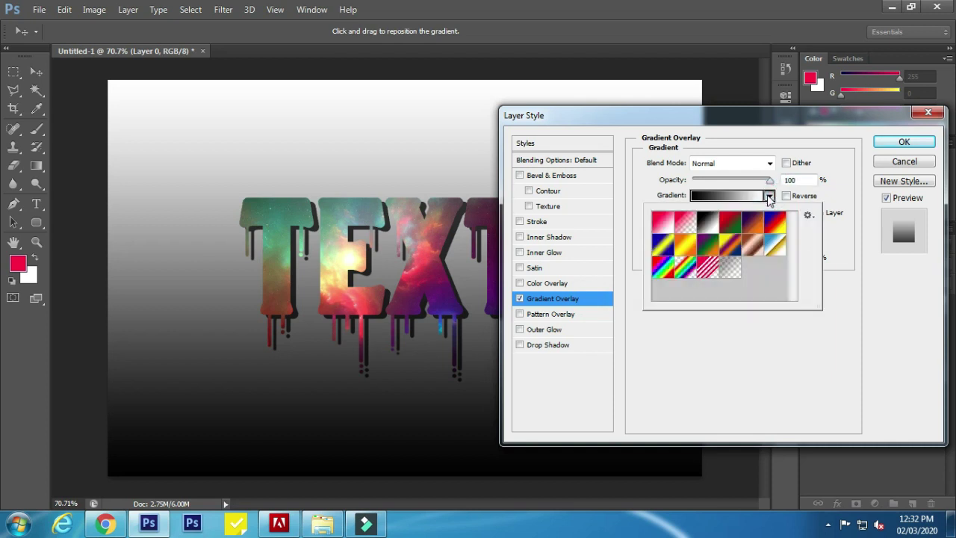
pyautogui.click(768, 196)
pyautogui.click(769, 212)
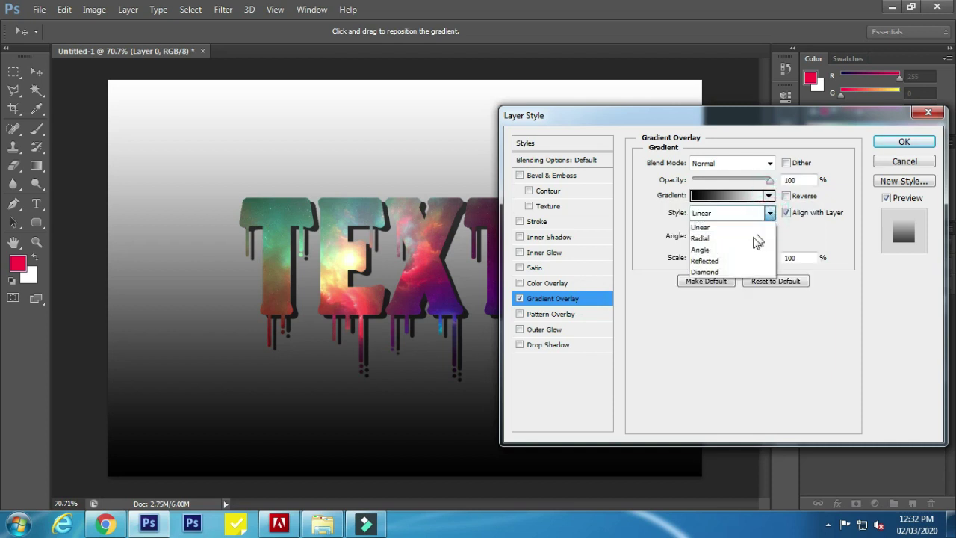
pyautogui.click(745, 238)
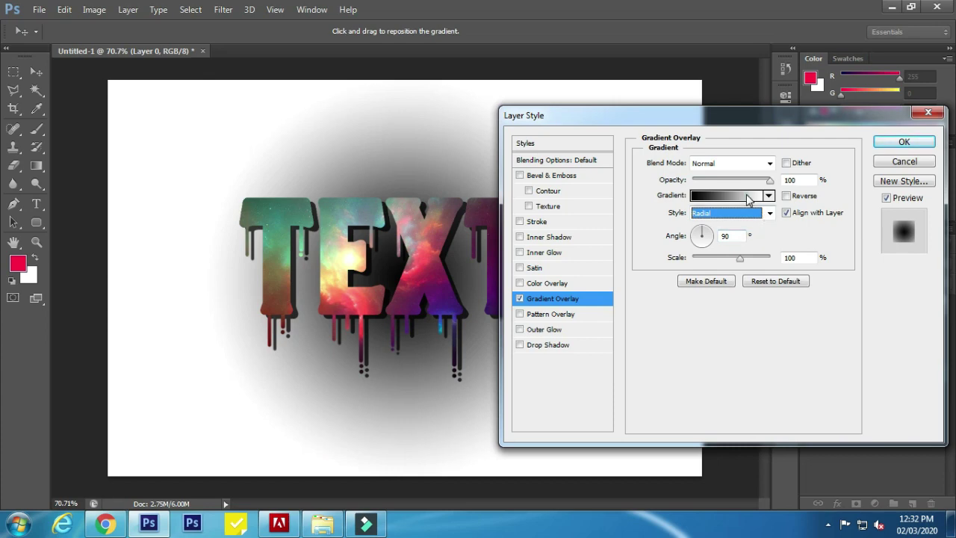
pyautogui.click(748, 195)
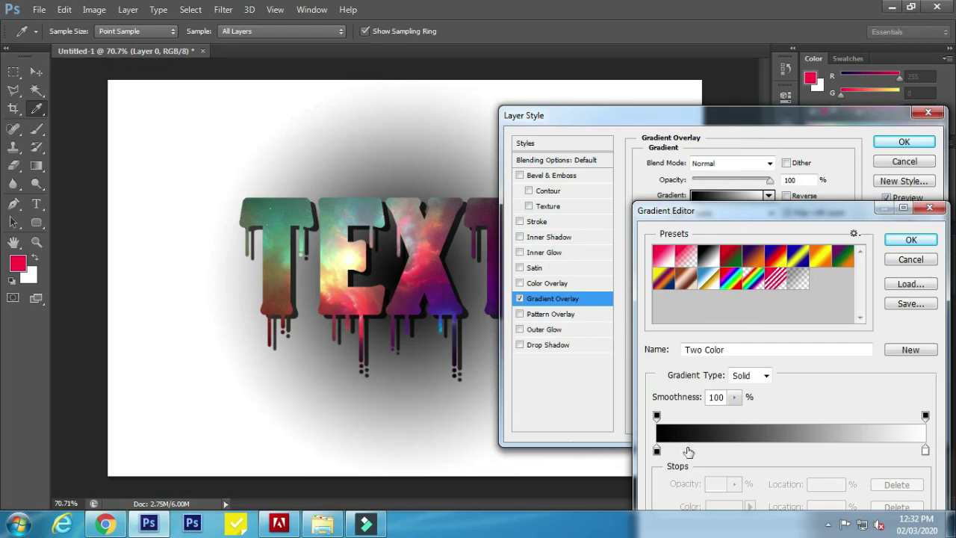
# Set the centre gradient stop to a pale cyan.
pyautogui.doubleClick(657, 451)
pyautogui.click(353, 209)
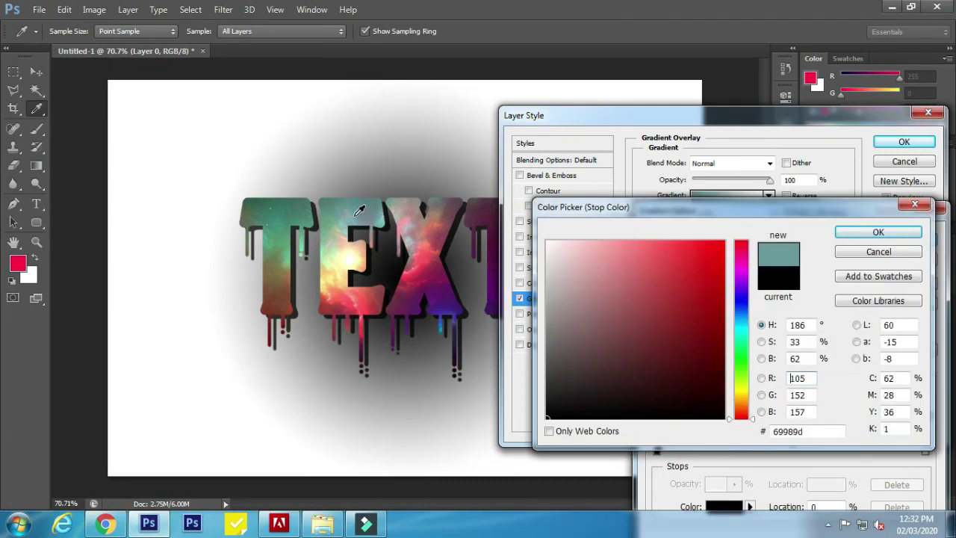
pyautogui.click(347, 211)
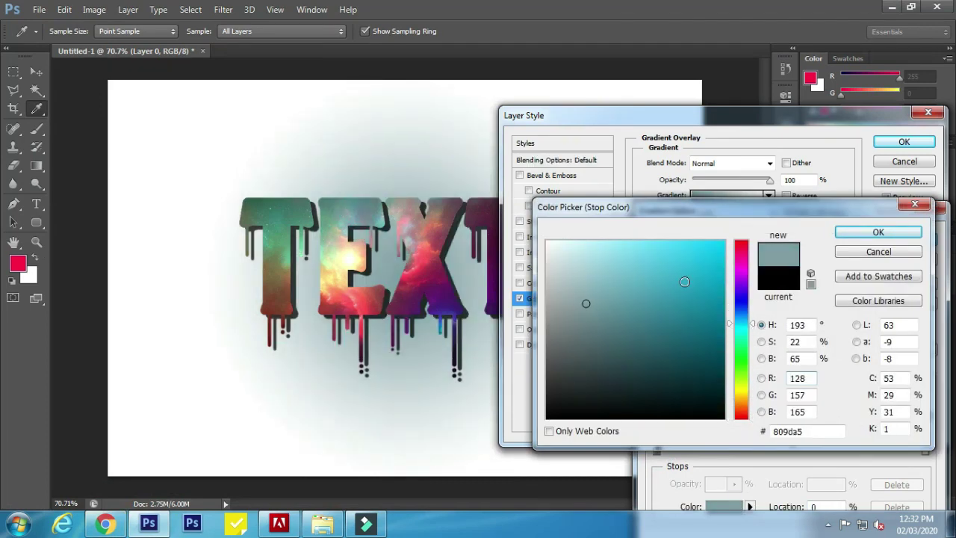
pyautogui.click(683, 287)
pyautogui.click(630, 269)
pyautogui.click(608, 253)
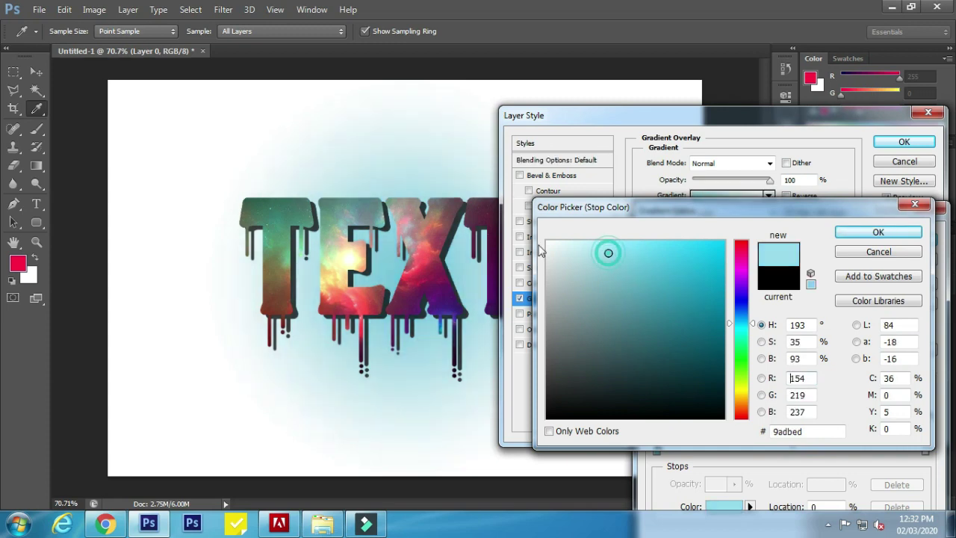
pyautogui.click(866, 233)
# Set the outer gradient stop to light gray a7a3a3.
pyautogui.click(927, 449)
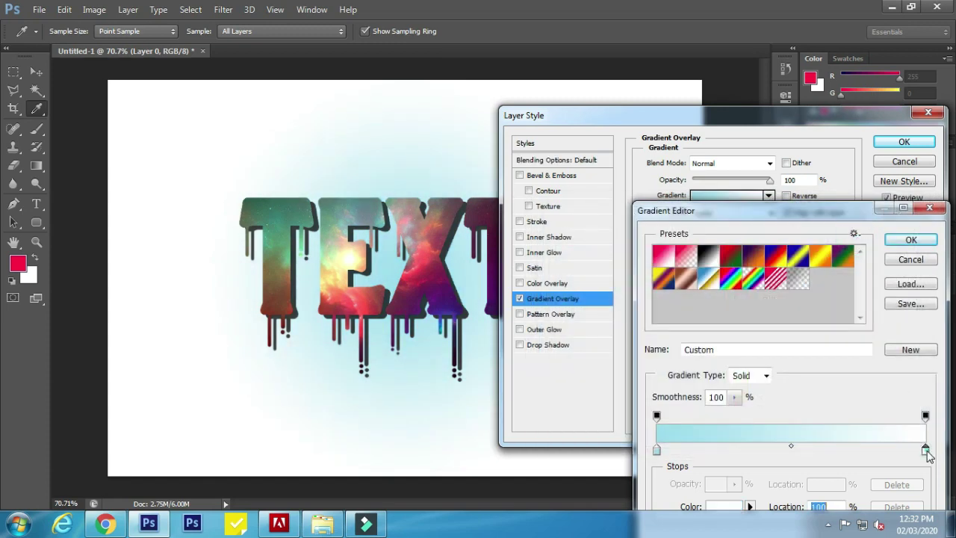
pyautogui.doubleClick(927, 449)
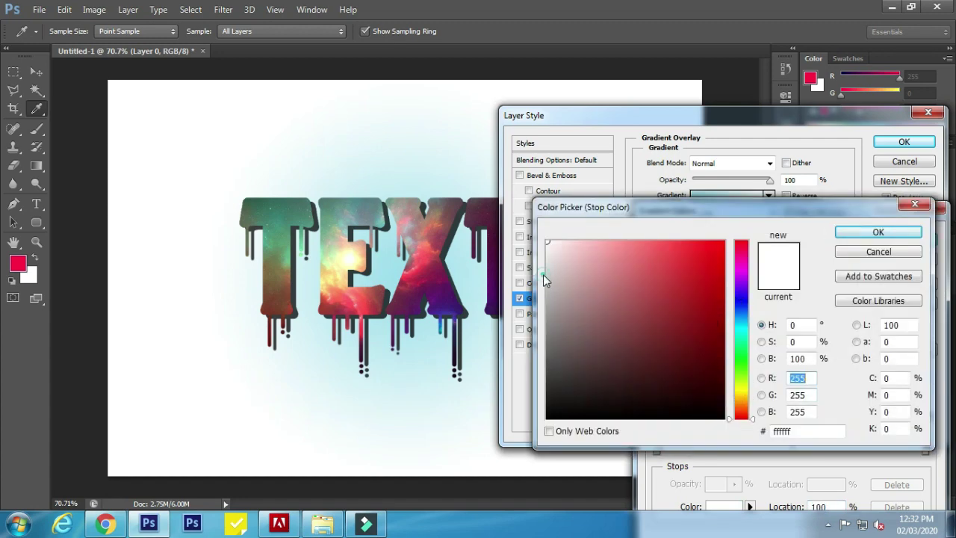
pyautogui.moveTo(544, 279)
pyautogui.mouseDown()
pyautogui.moveTo(557, 333)
pyautogui.moveTo(550, 302)
pyautogui.mouseUp()
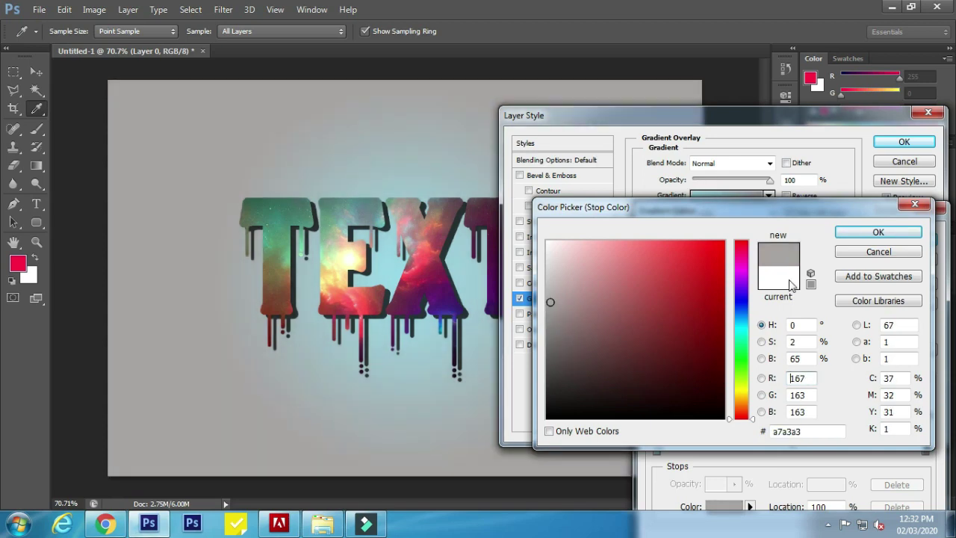
pyautogui.click(878, 232)
# Strengthen the centre stop to light blue 73cfe8 and accept the gradient.
pyautogui.click(657, 451)
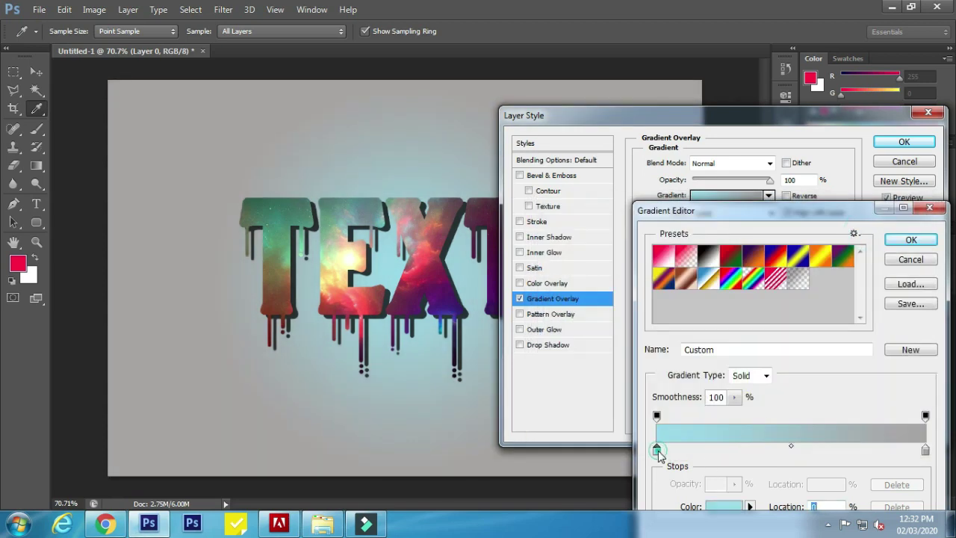
pyautogui.doubleClick(657, 450)
pyautogui.moveTo(667, 257); pyautogui.dragTo(637, 257)
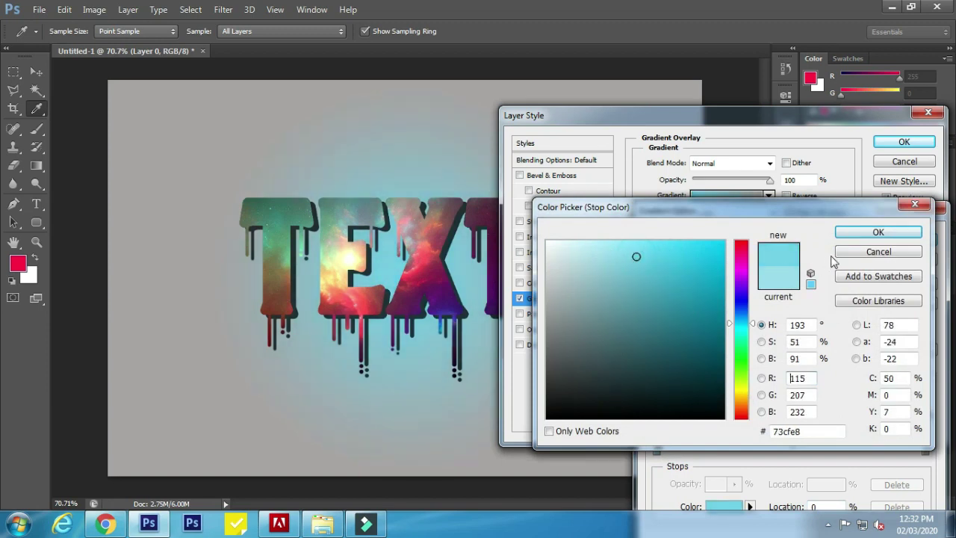
pyautogui.click(857, 235)
pyautogui.click(892, 241)
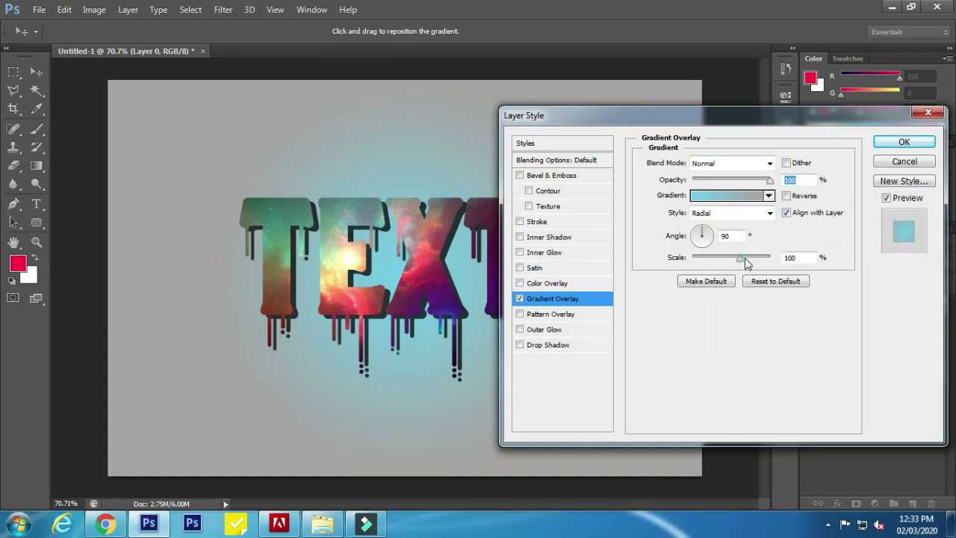
# Scale the radial gradient to 137%, apply it, and shift the TEXT artwork about 15 px right.
pyautogui.moveTo(746, 259); pyautogui.dragTo(760, 263)
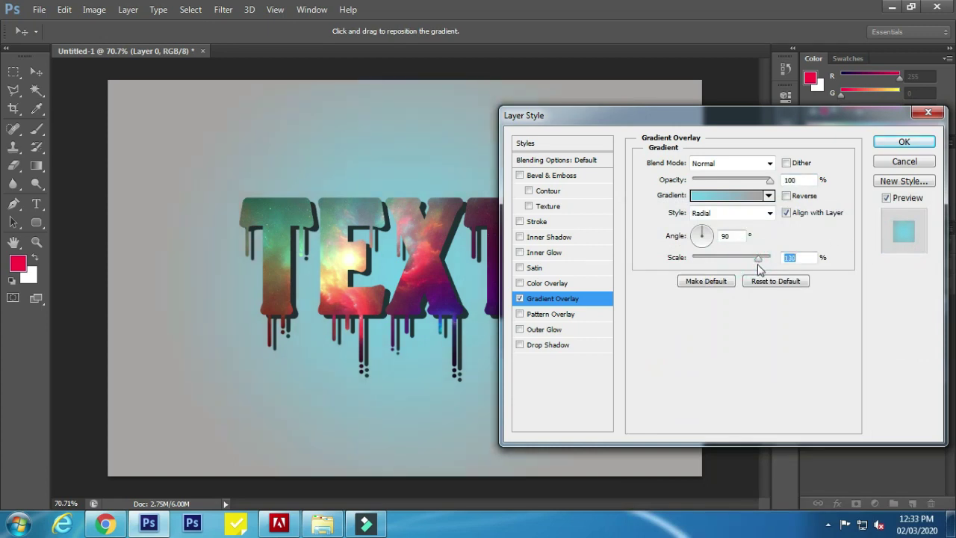
pyautogui.moveTo(758, 265); pyautogui.dragTo(763, 267)
pyautogui.click(902, 142)
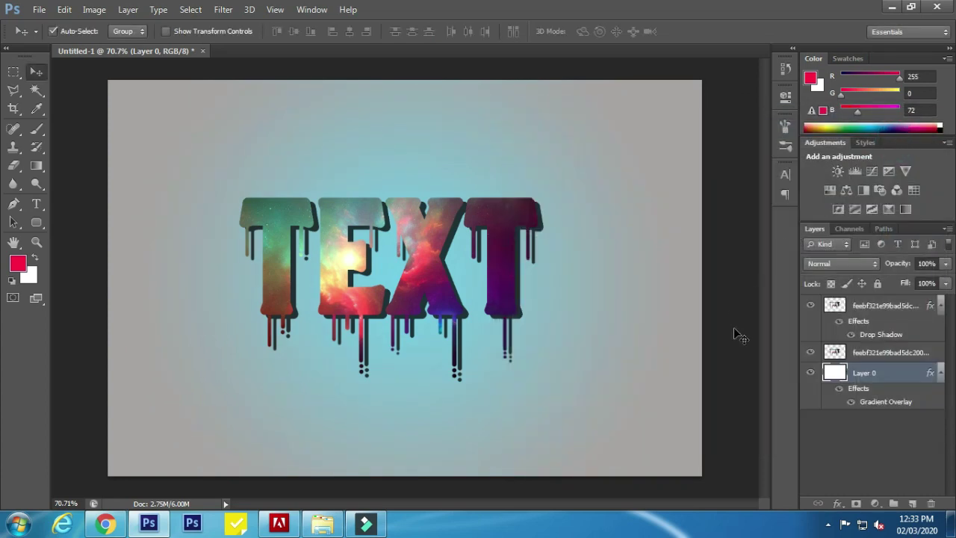
pyautogui.moveTo(373, 284); pyautogui.dragTo(384, 284)
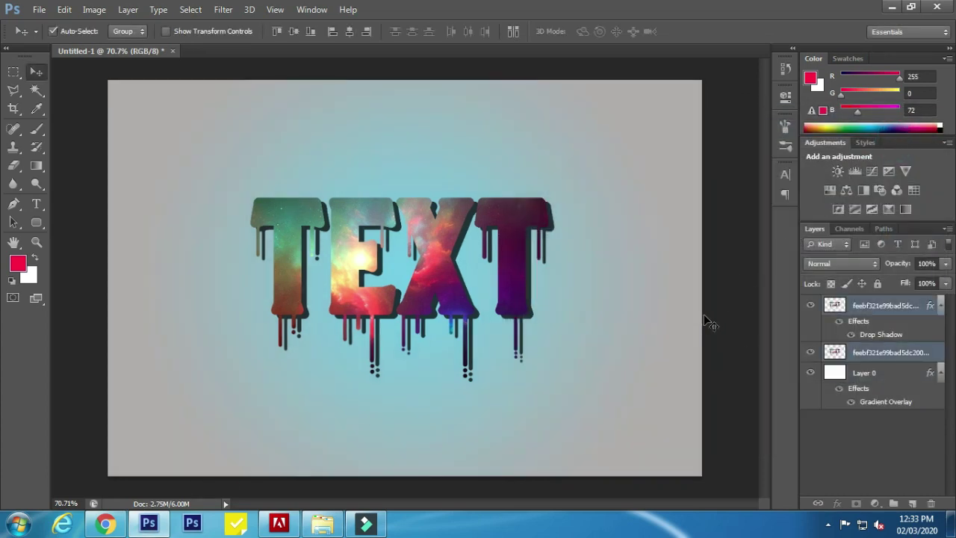
pyautogui.click(695, 321)
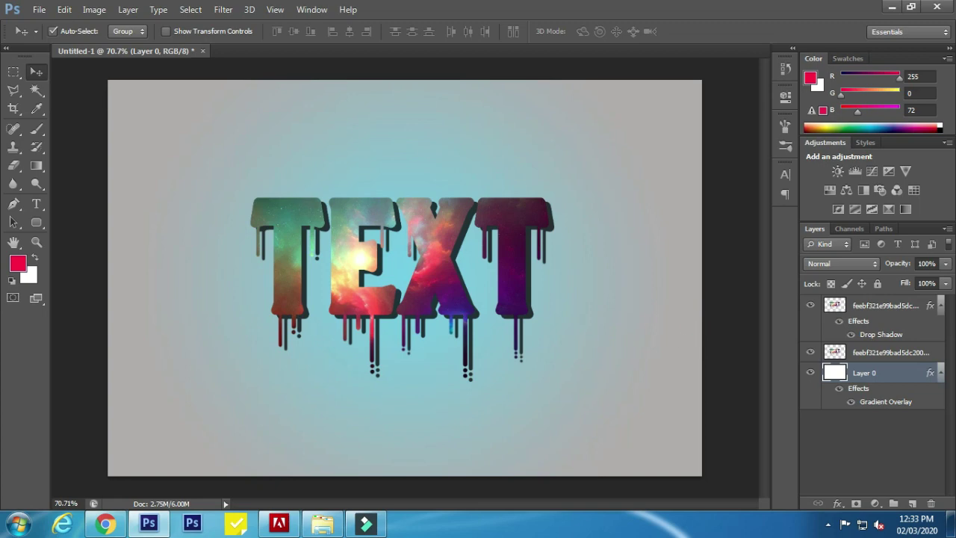